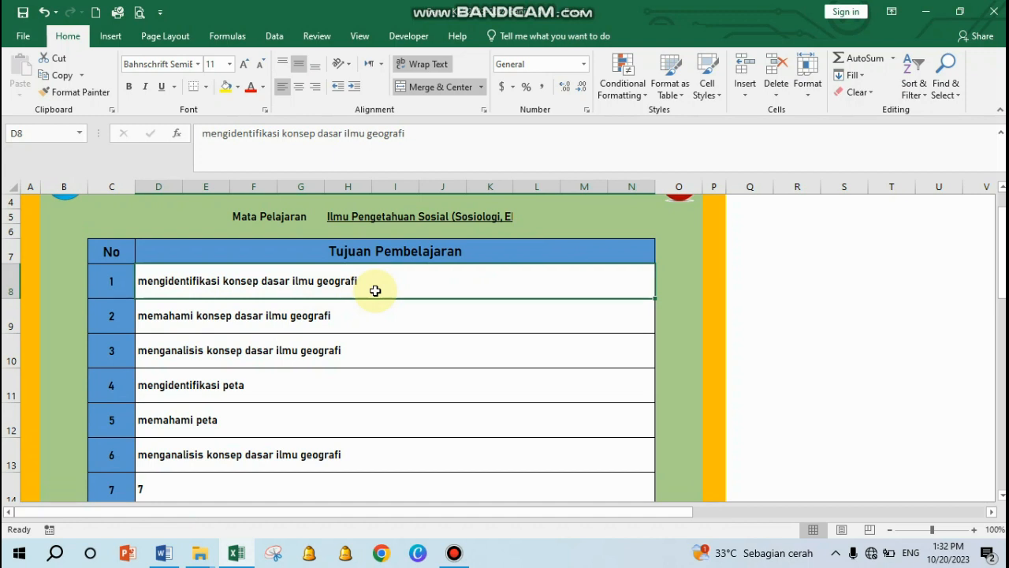
- Change learning objective 6 in the Tujuan Pembelajaran list to "menganalisis peta"
left_click(348, 317)
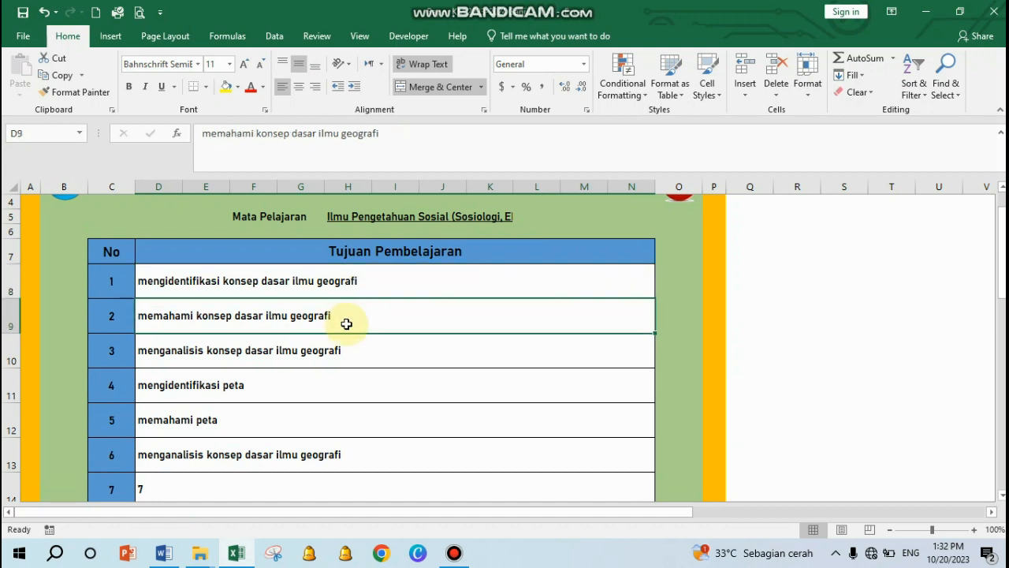
left_click(289, 357)
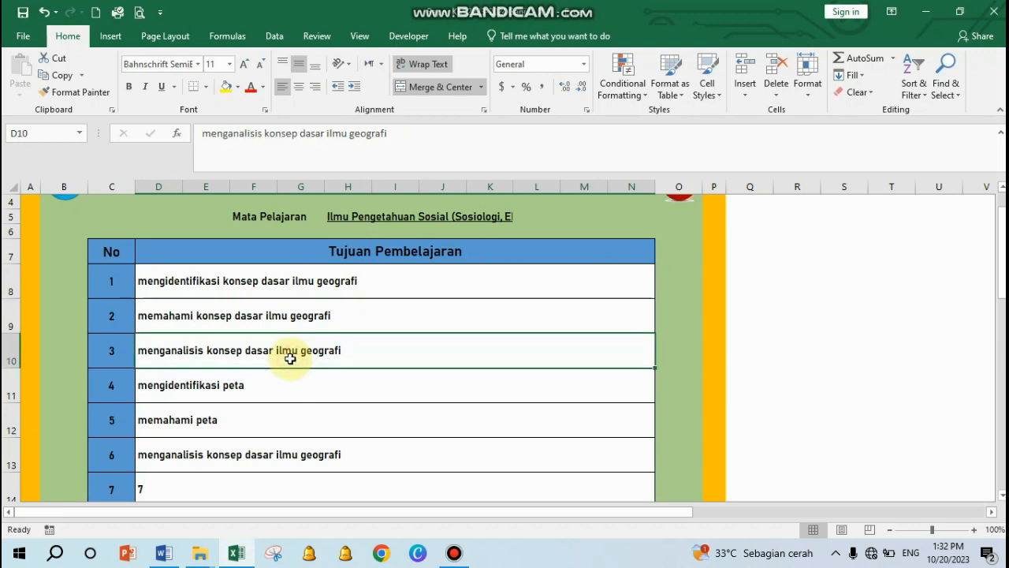
left_click(249, 390)
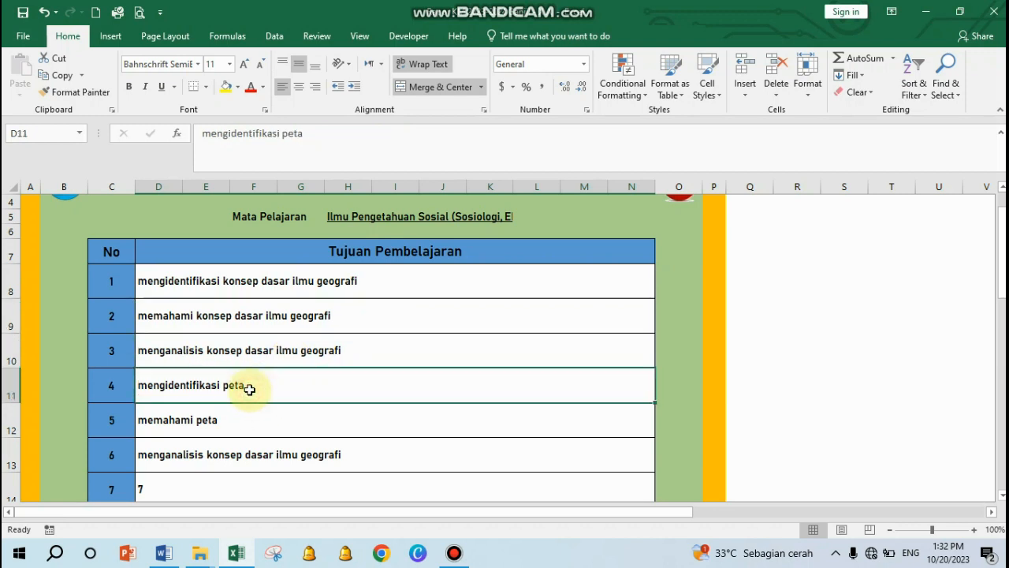
left_click(248, 428)
left_click(238, 459)
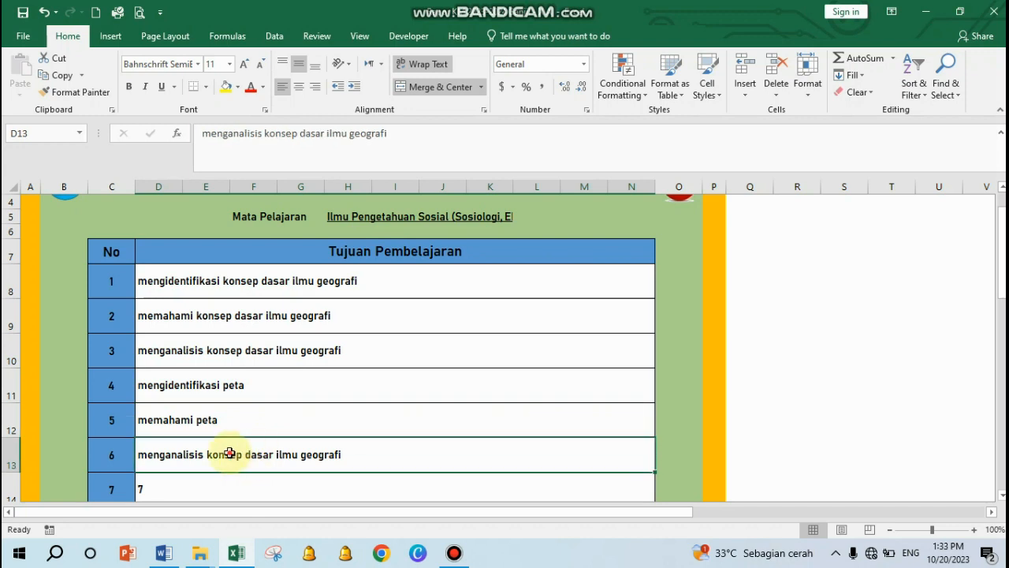
double_click(229, 454)
left_click_drag(207, 459, 342, 454)
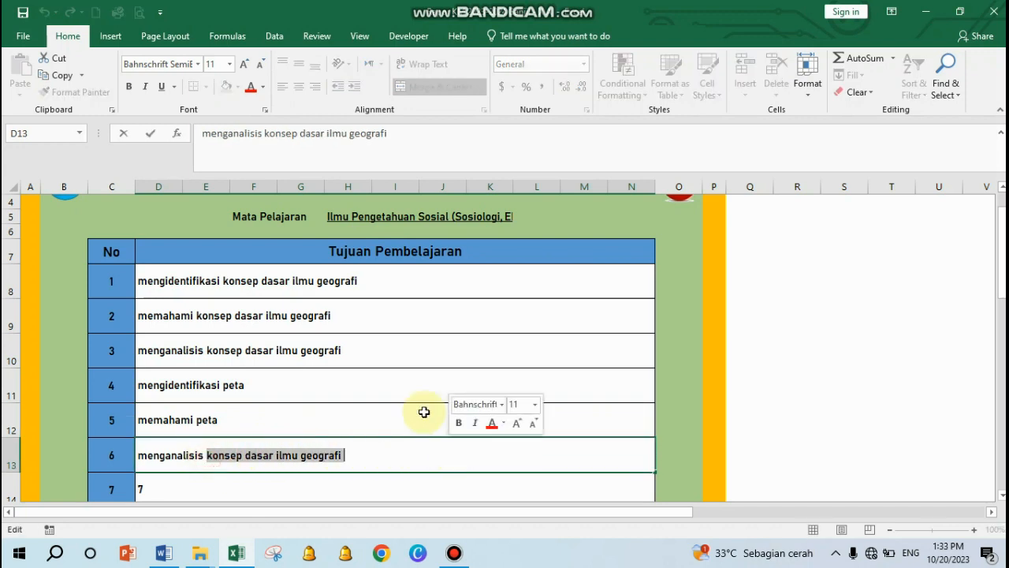
type("peta")
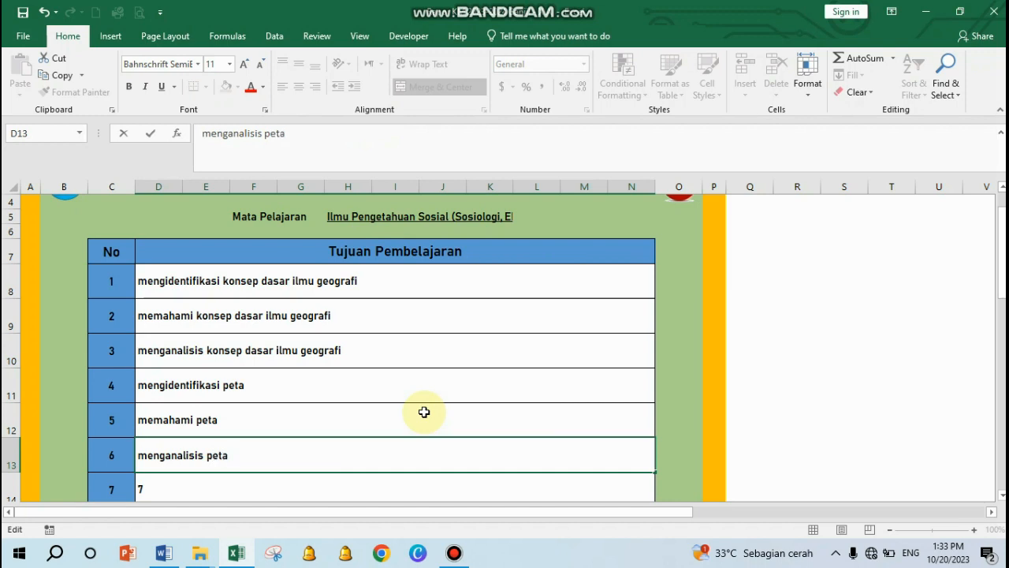
key("Return")
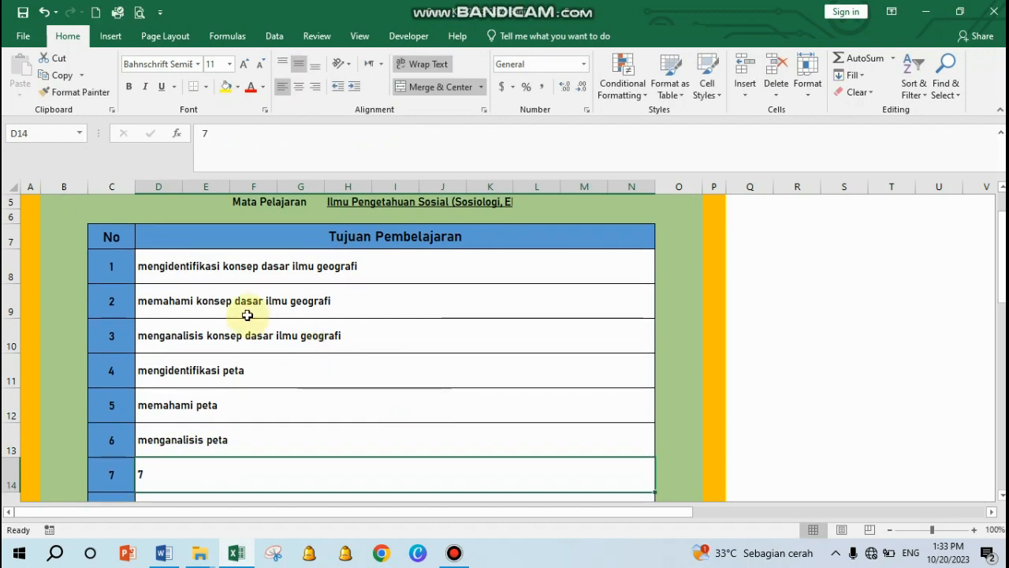
- Review learning objectives 1 to 5 in the Tujuan Pembelajaran table
scroll(241, 386, "up", 2)
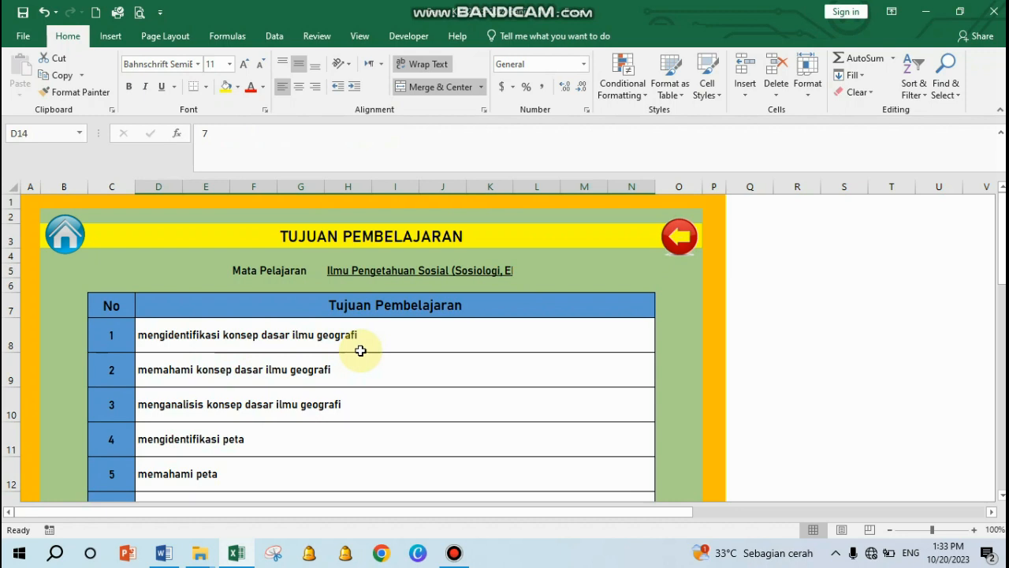
left_click(165, 335)
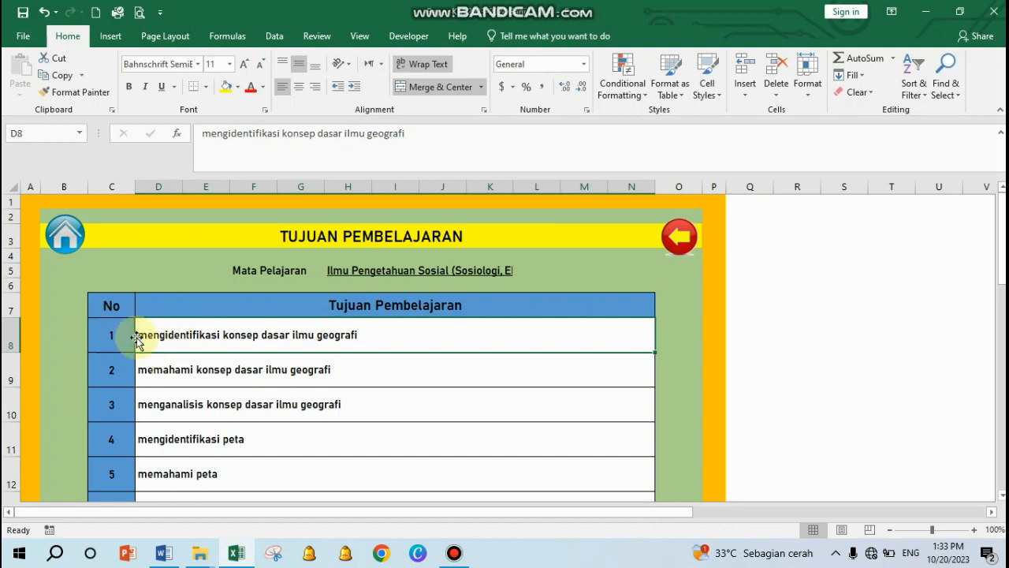
left_click(138, 369)
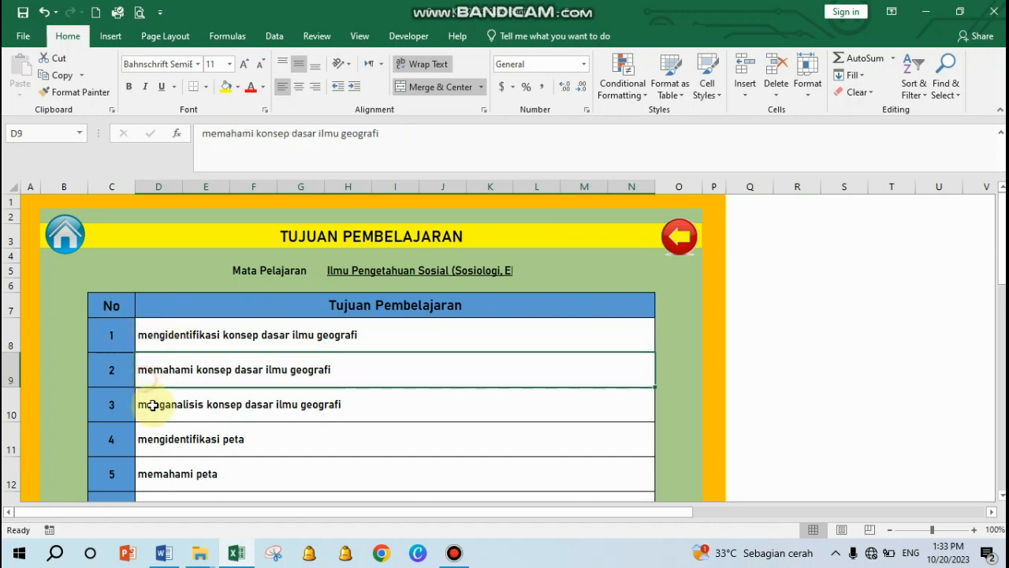
left_click(152, 404)
left_click(146, 437)
left_click(153, 478)
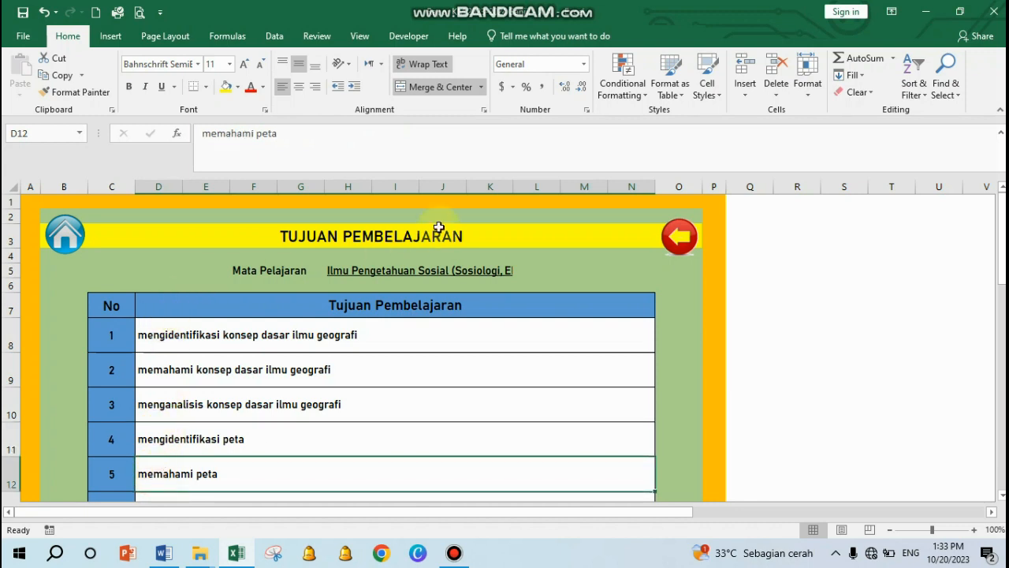
- Return to the main menu and open the Lingkup Materi sheet for Ilmu Pengetahuan Sosial
left_click(682, 244)
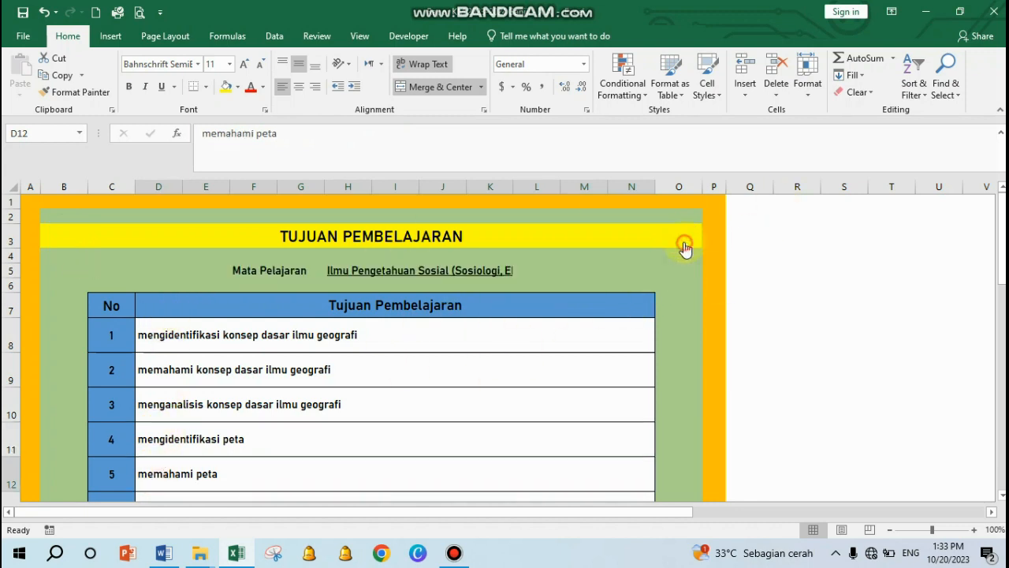
left_click(689, 243)
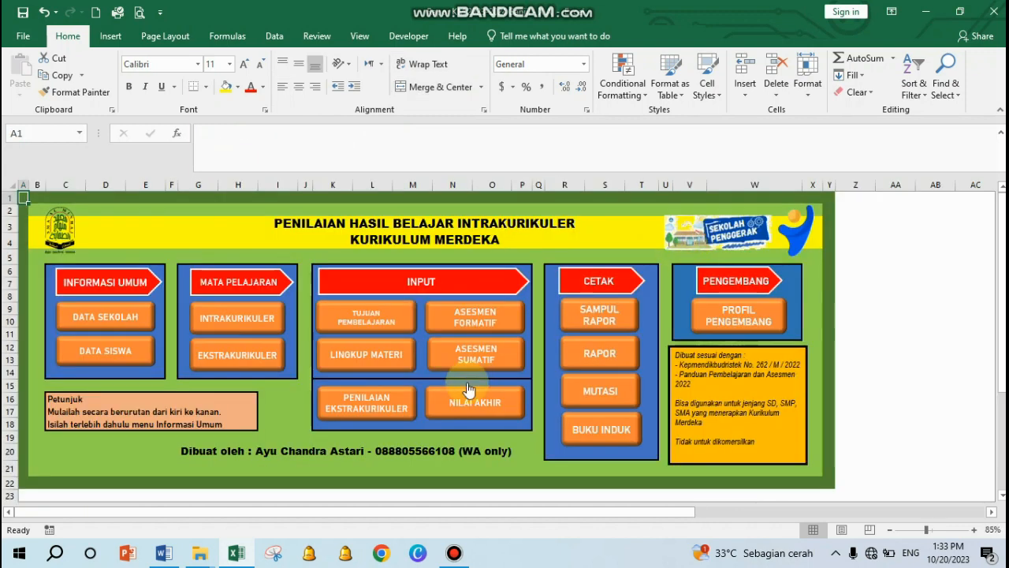
left_click(358, 361)
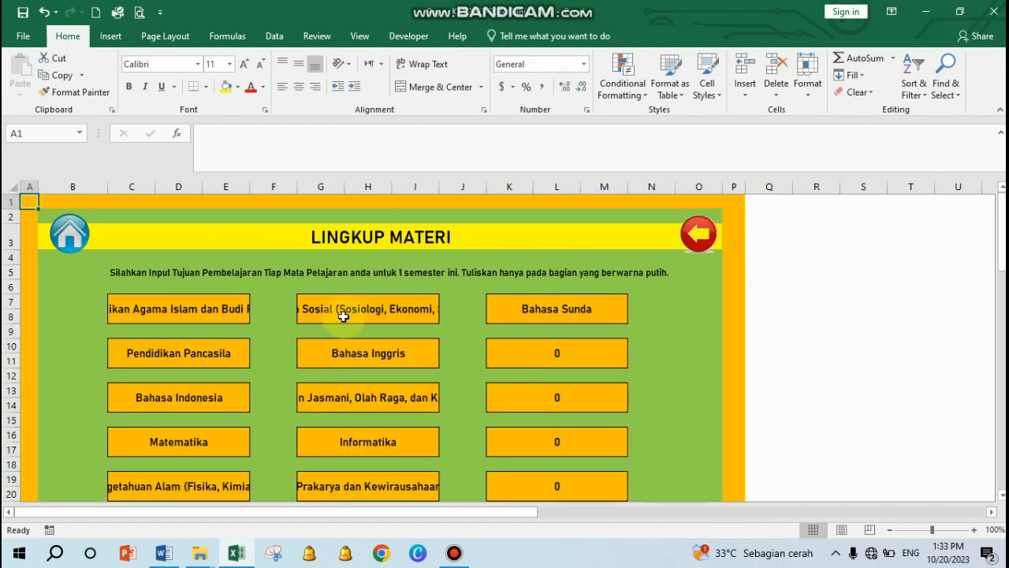
left_click(317, 313)
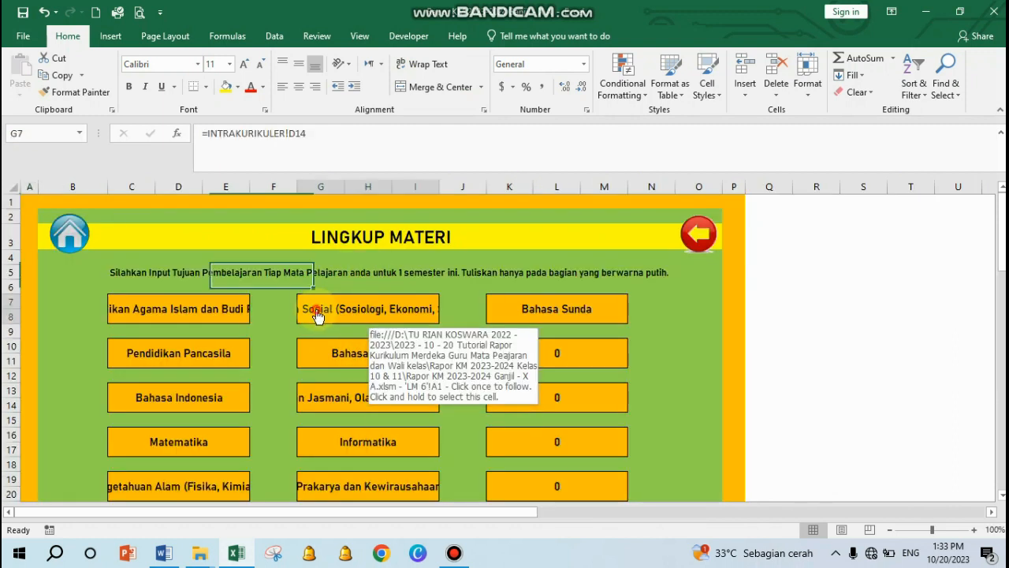
left_click(271, 337)
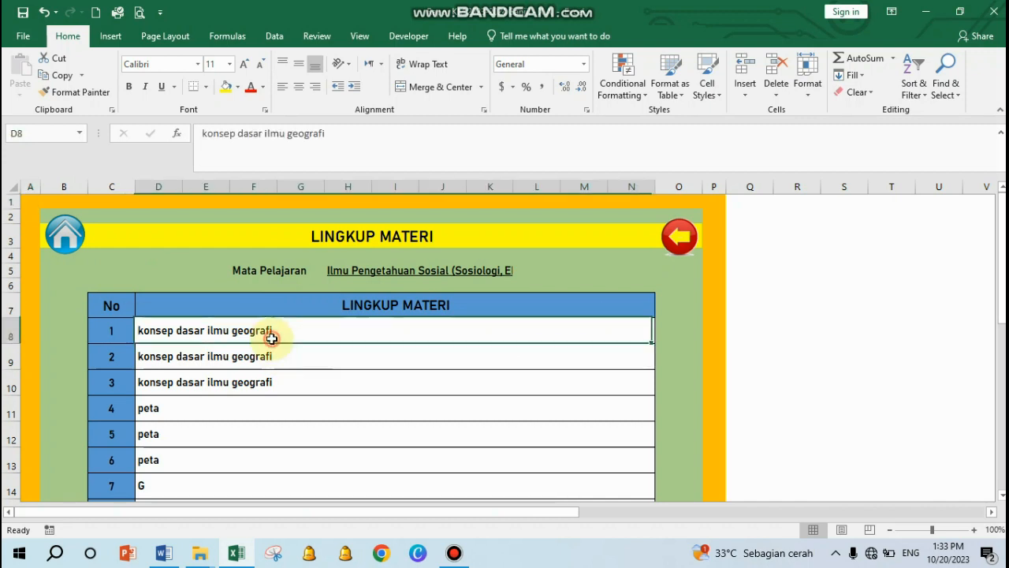
- Examine the material scope listed for each numbered row of the Lingkup Materi table
scroll(271, 337, "down", 2)
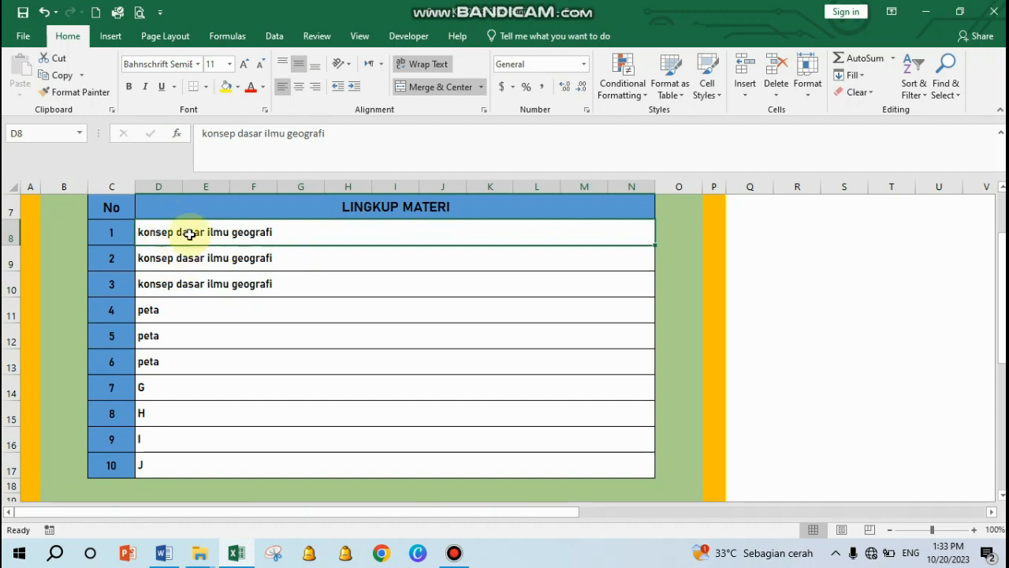
left_click(205, 279)
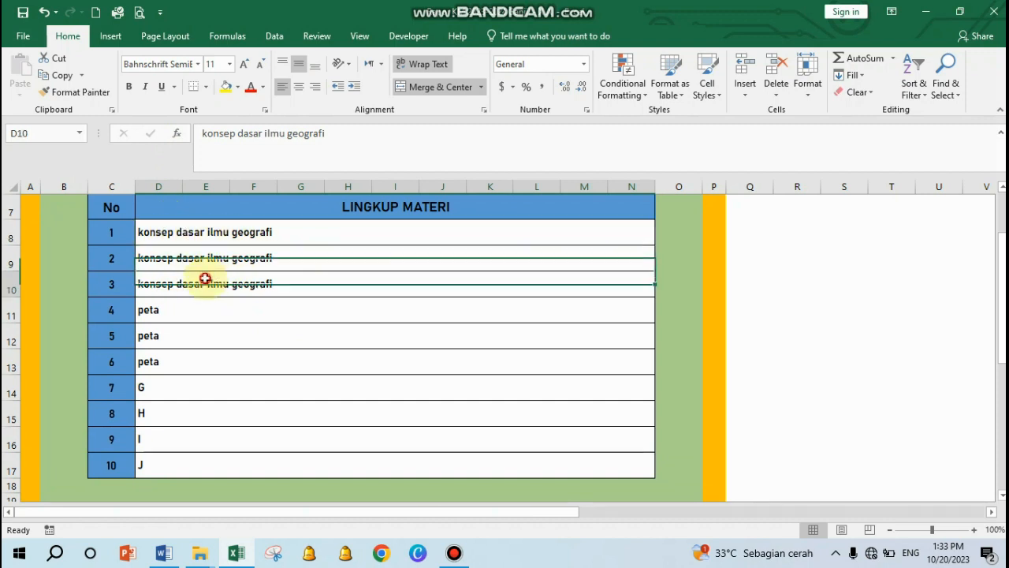
left_click(185, 316)
left_click(172, 378)
left_click(184, 314)
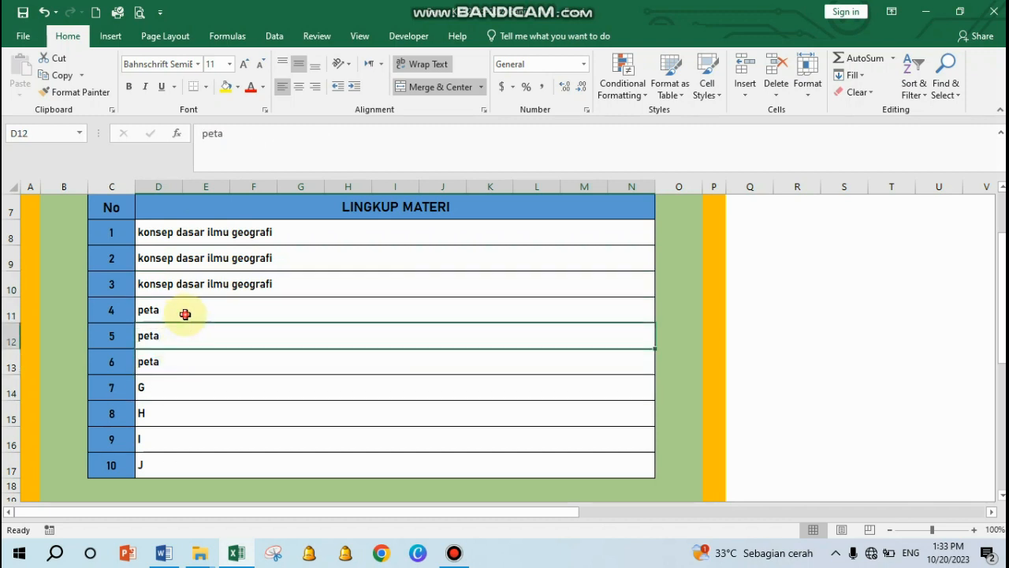
scroll(229, 300, "up", 2)
left_click(242, 330)
scroll(473, 268, "down", 1)
scroll(631, 236, "up", 1)
- Go back to the main menu and open the Asesmen Sumatif sheet for Ilmu Pengetahuan Sosial
left_click(678, 229)
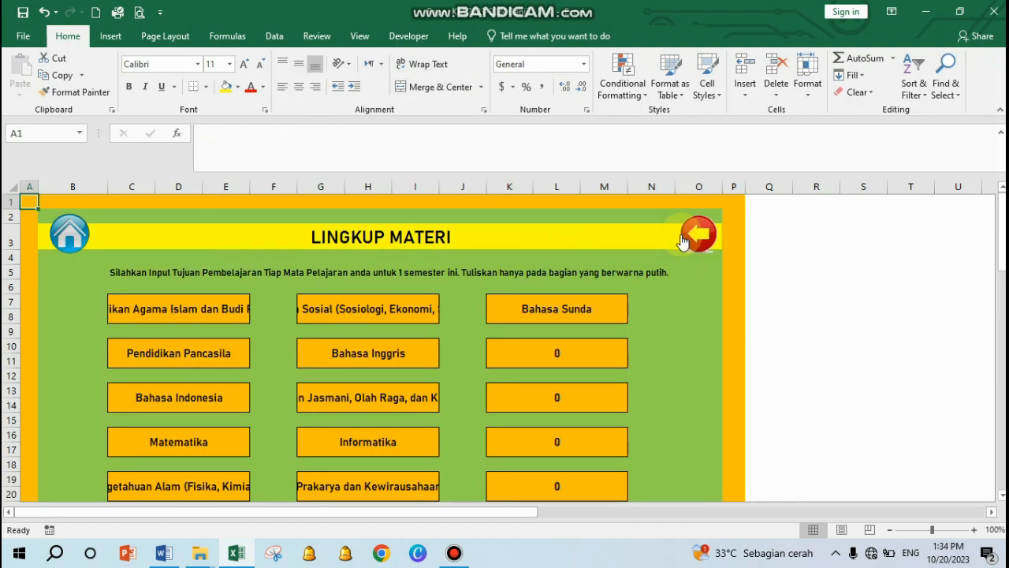
left_click(689, 238)
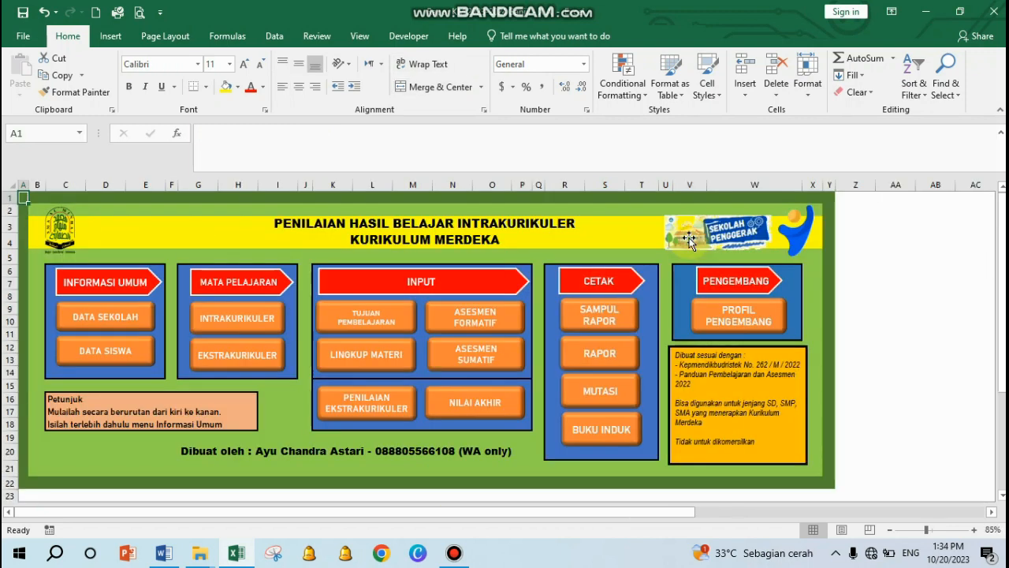
left_click(478, 362)
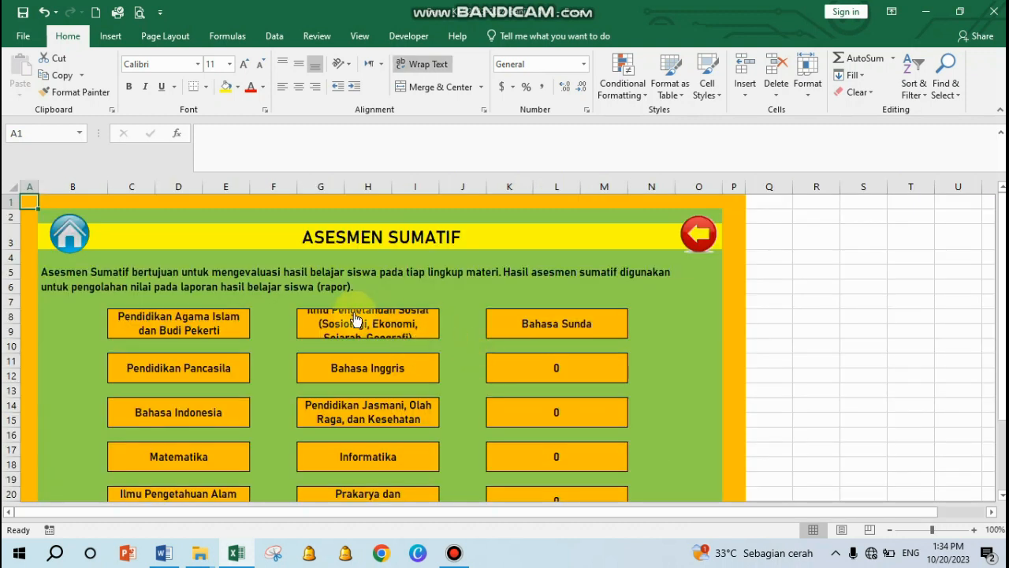
left_click(361, 333)
- Examine the material scope headings under Sumatif 1 to 6 in the summative assessment table
scroll(359, 324, "down", 1)
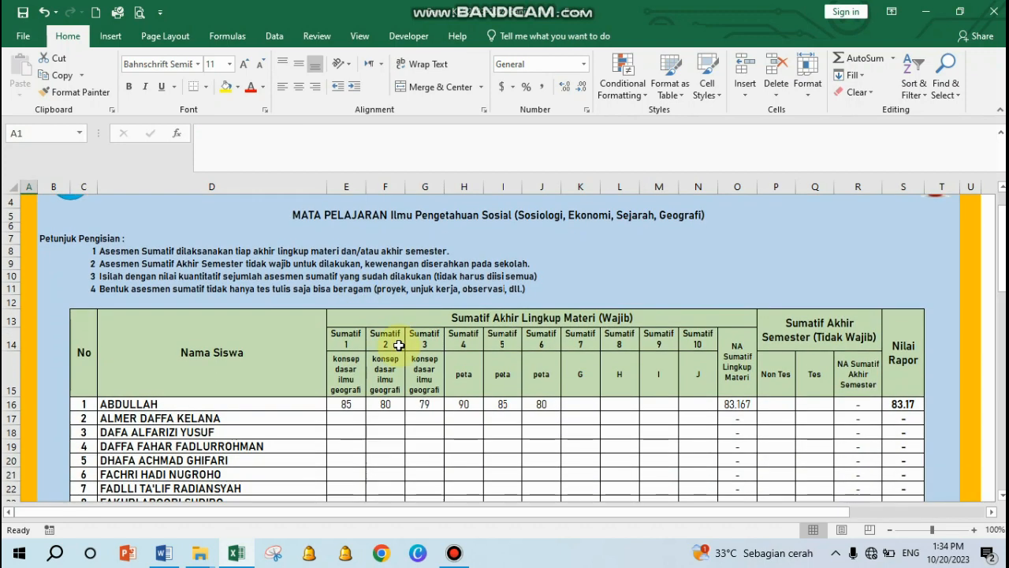
left_click(324, 378)
left_click(346, 376)
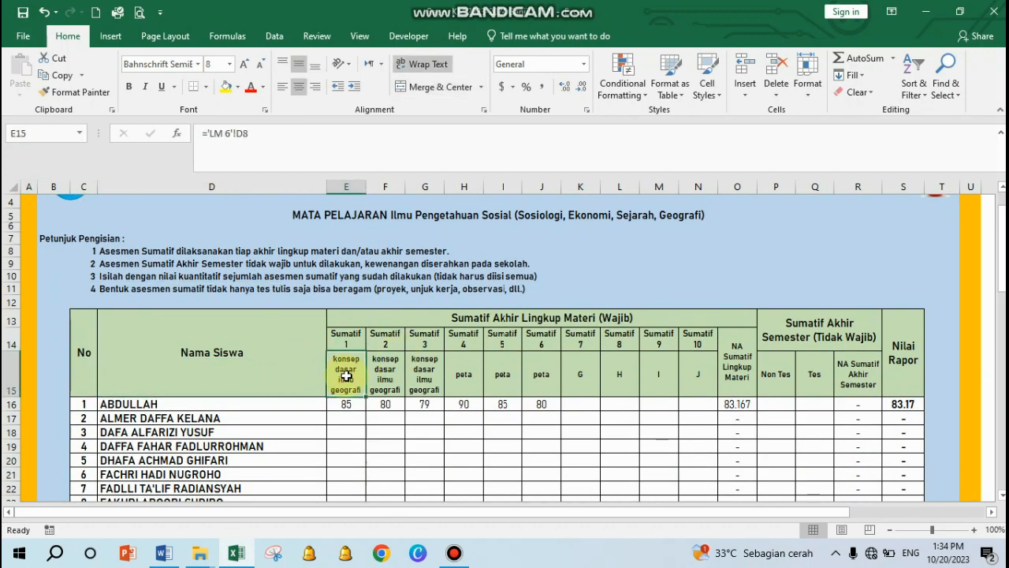
left_click(383, 378)
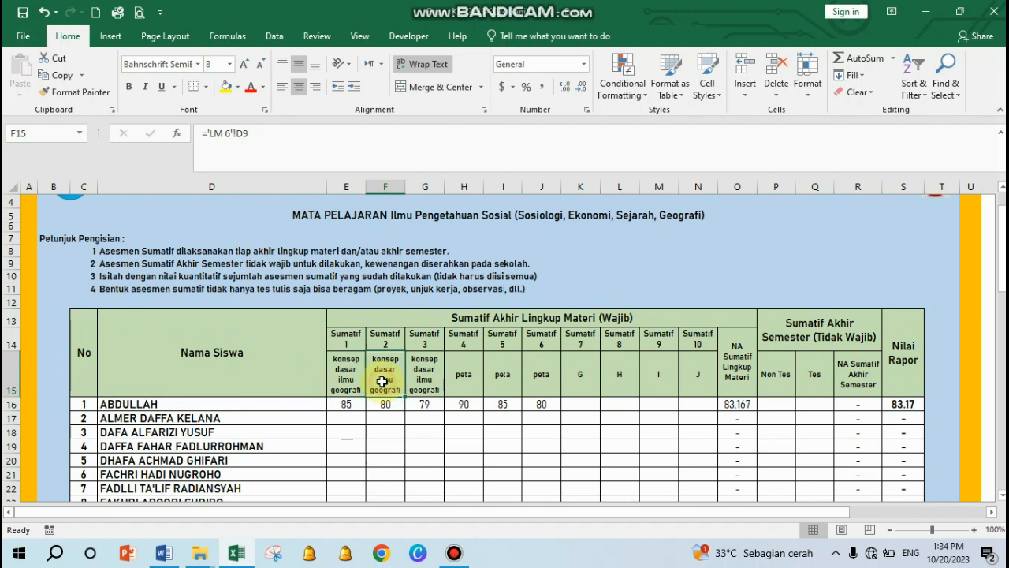
left_click(423, 378)
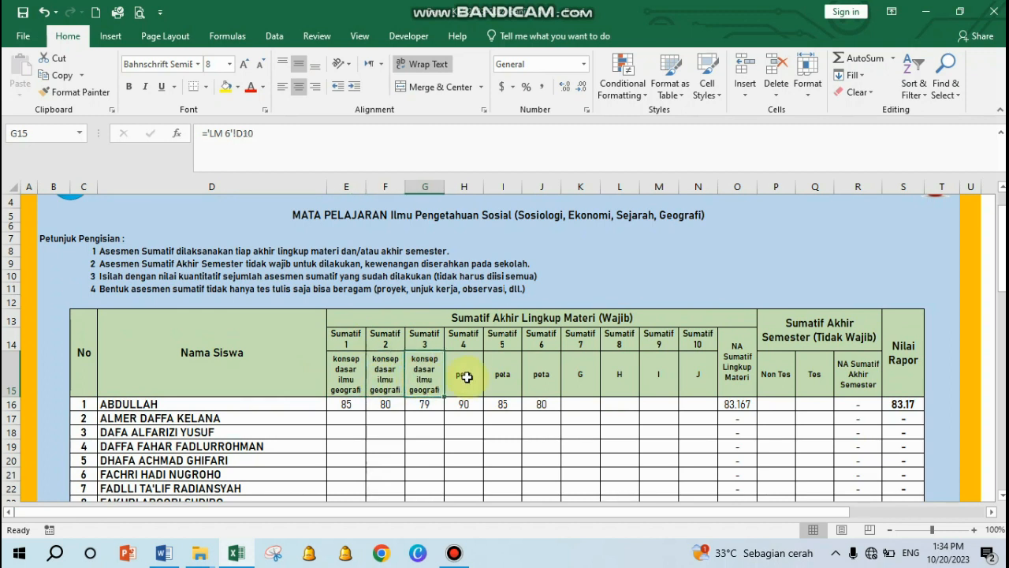
left_click(465, 374)
left_click(502, 374)
left_click(541, 376)
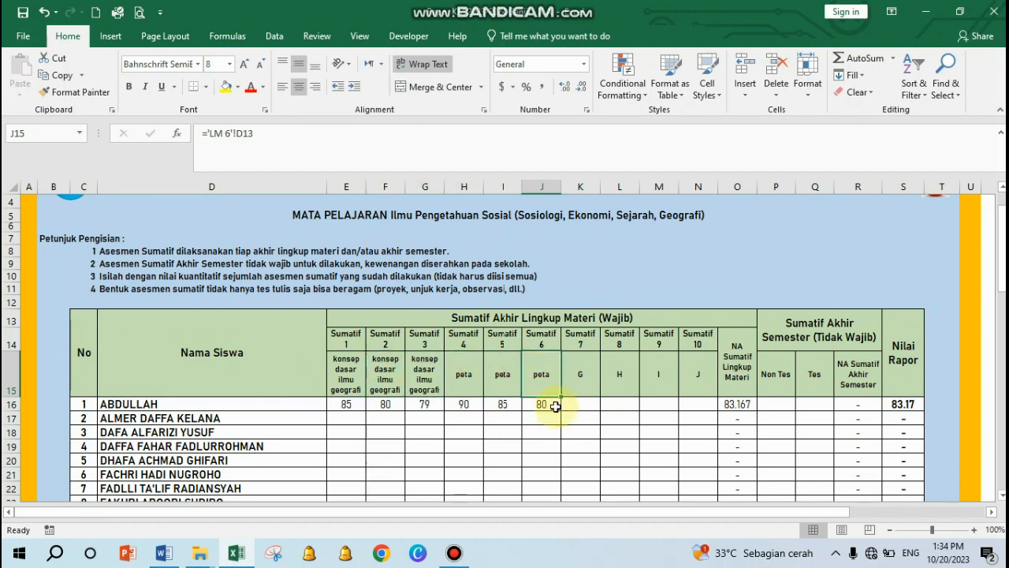
- Review the first student's scores for Sumatif 1 to 6
left_click(347, 404)
left_click(418, 405)
left_click(348, 404)
left_click(384, 404)
left_click(425, 405)
left_click(455, 403)
left_click(502, 404)
left_click(541, 404)
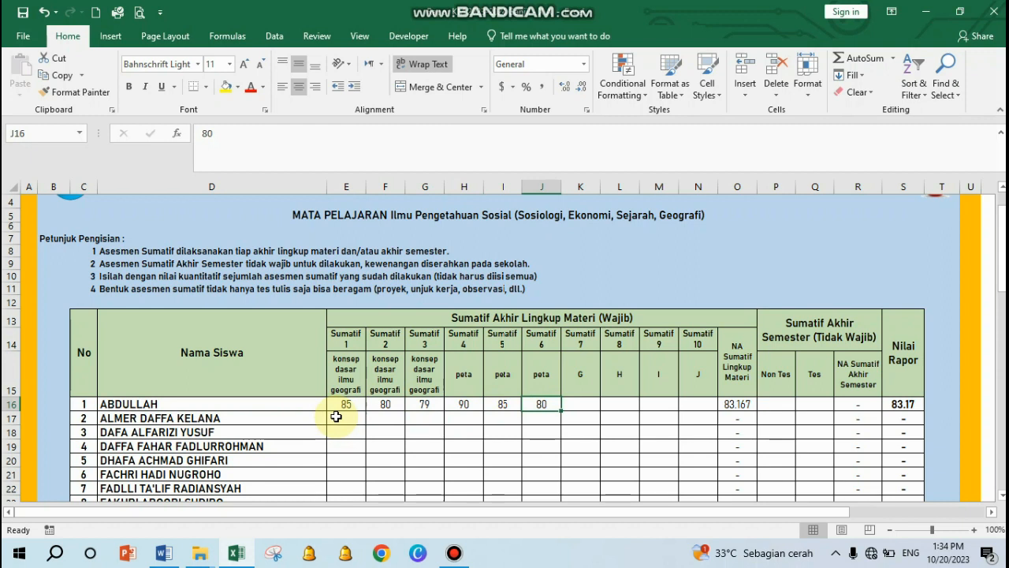
- Enter the second student's scores for Sumatif 1 to 3 as 80, 90 and 87
left_click(336, 416)
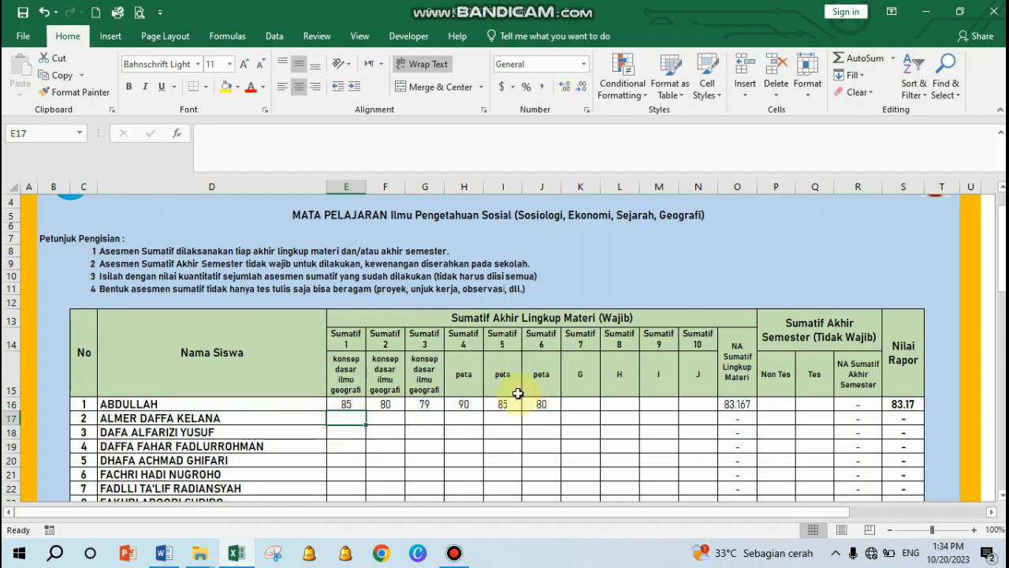
type("8")
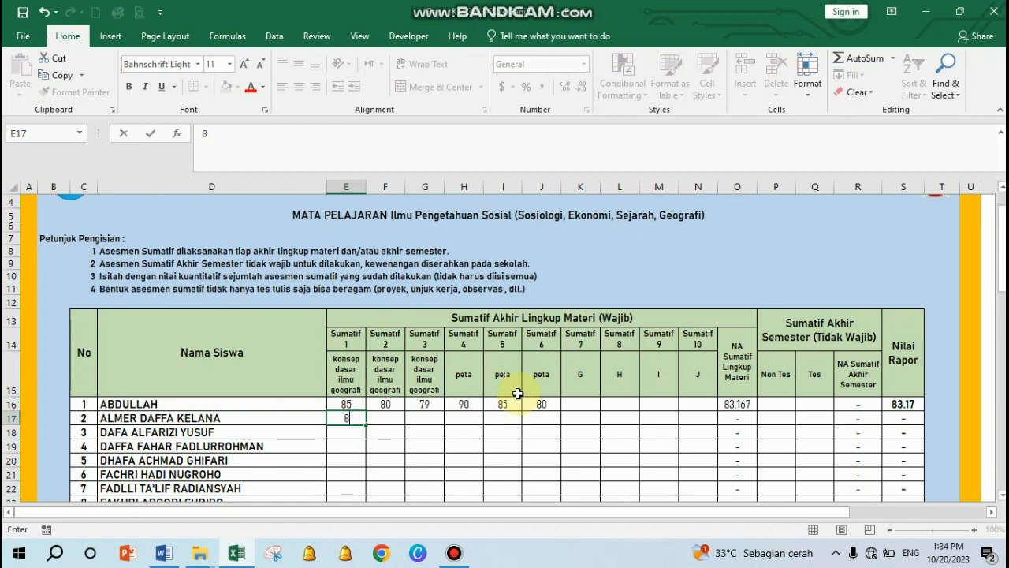
type("90")
key("Tab")
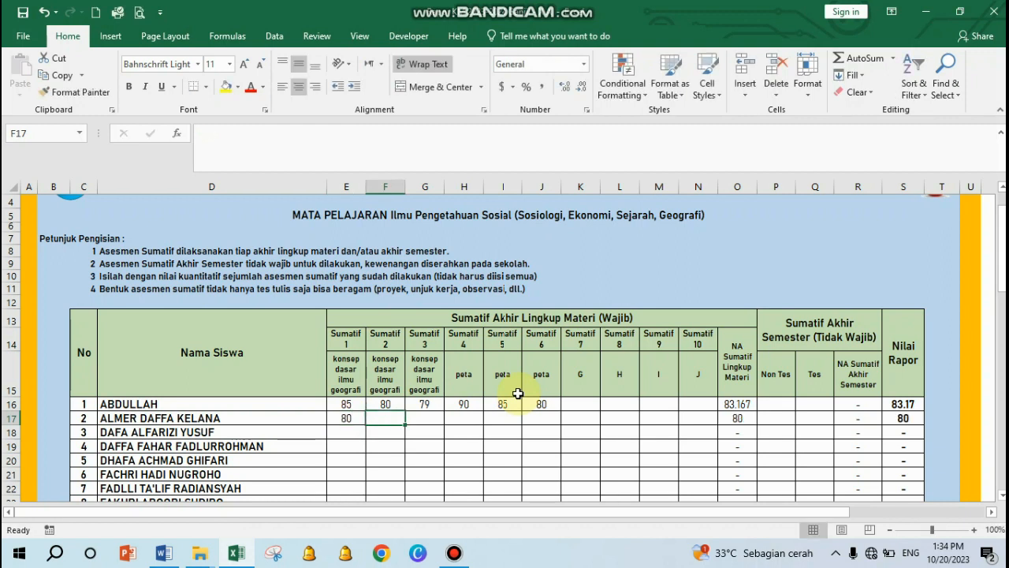
type("9")
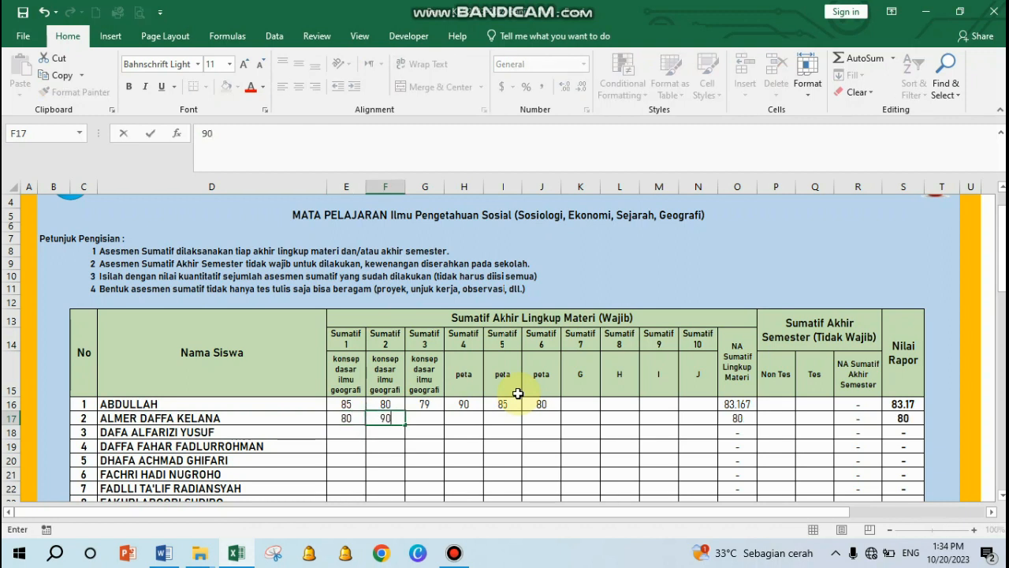
type("0")
key("Tab")
type("87")
key("Tab")
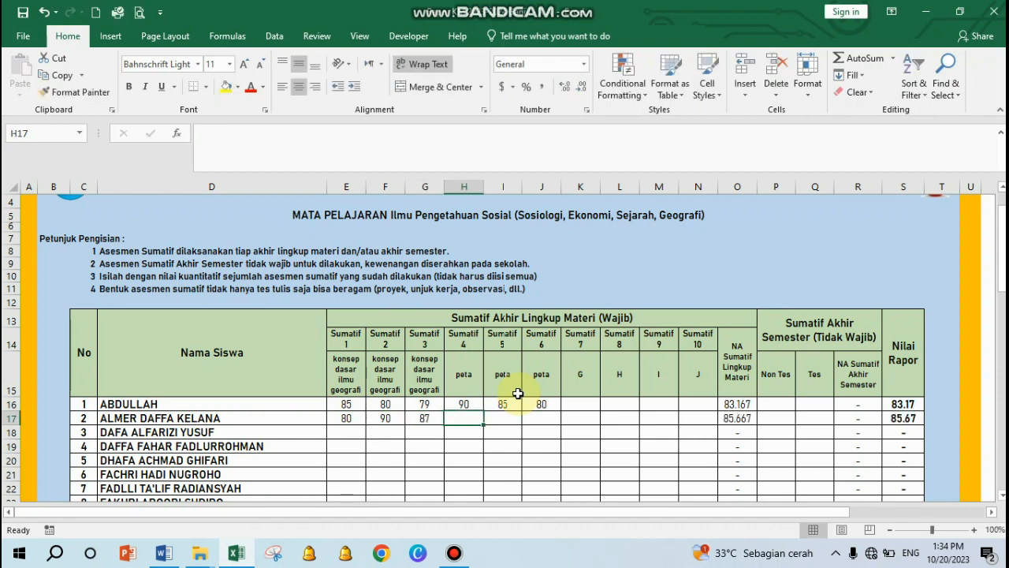
- Enter the second student's scores for Sumatif 4 to 6 as 86, 88 and 85
type("86")
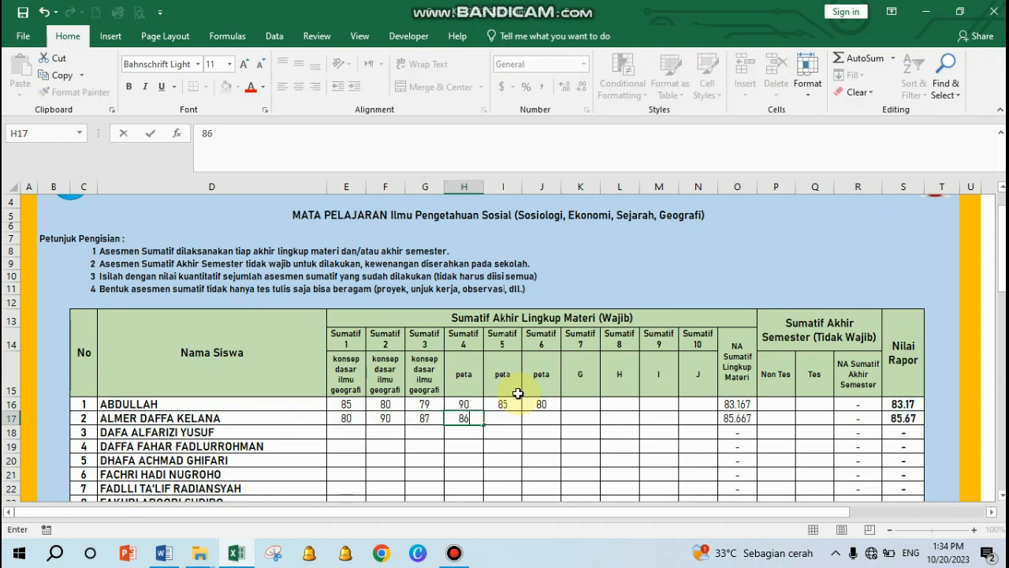
key("Tab")
type("8")
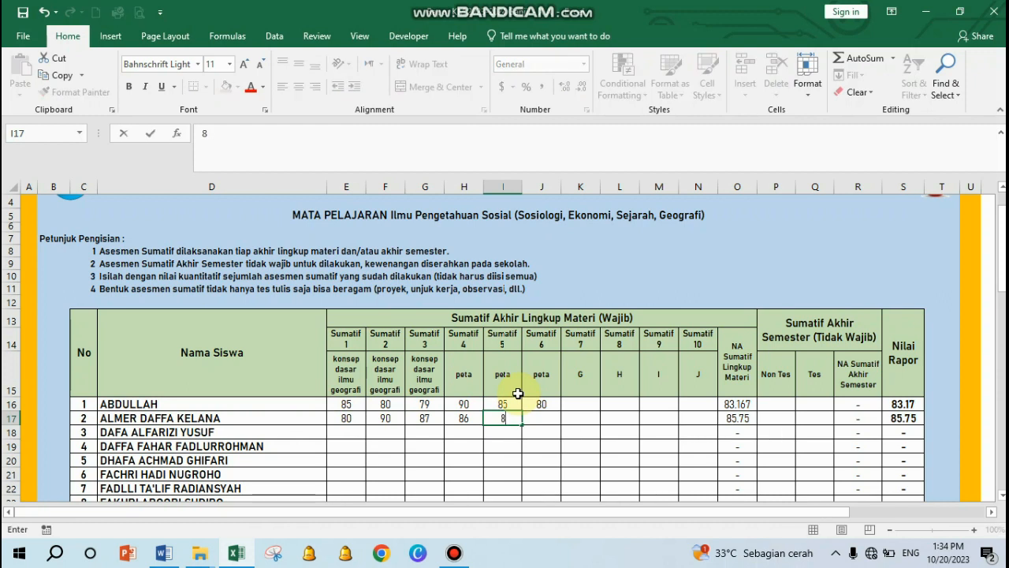
type("8")
key("Tab")
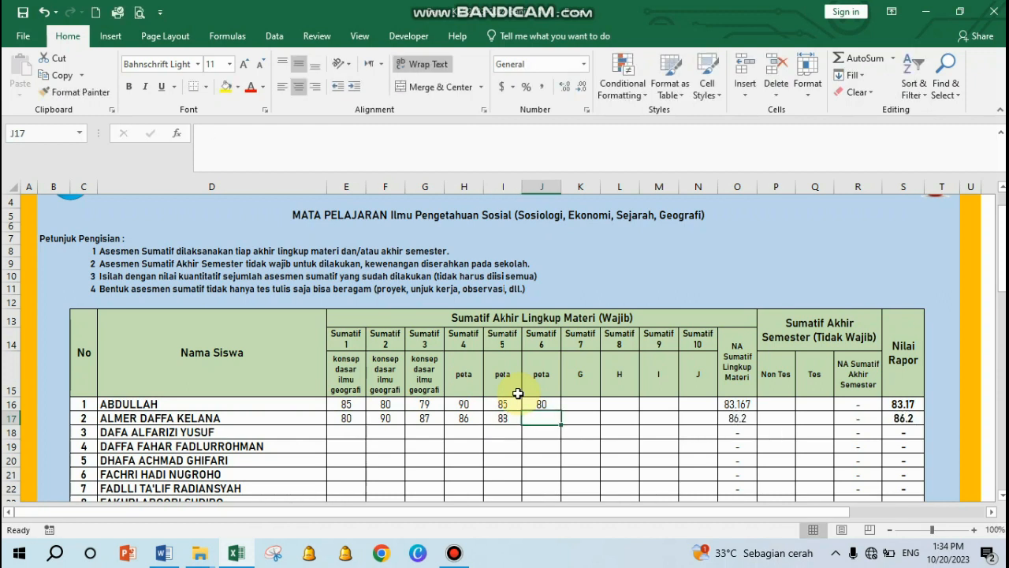
type("85")
key("Return")
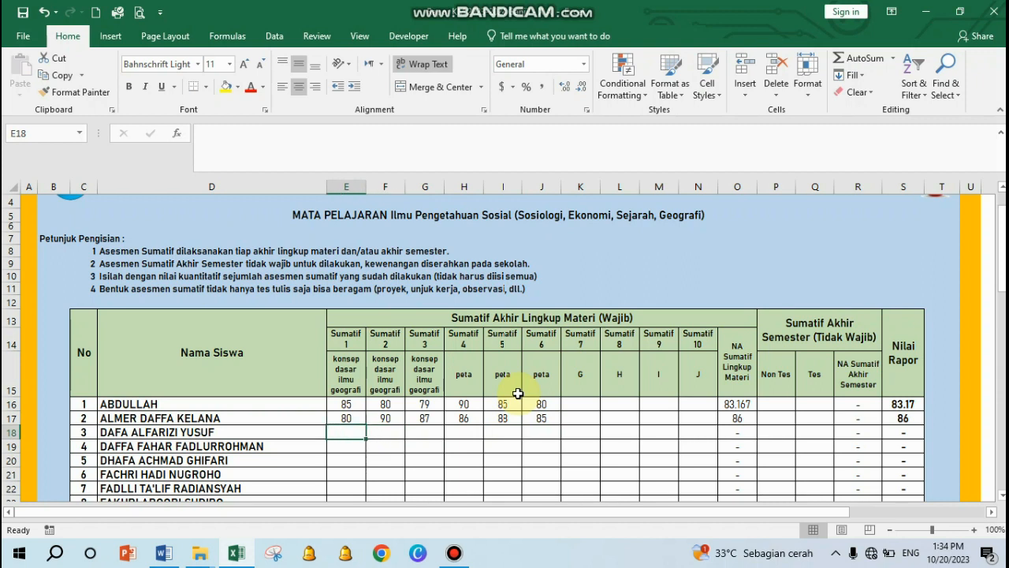
- Enter the third student's scores for Sumatif 1 to 3 as 86, 87 and 88
type("86")
key("Tab")
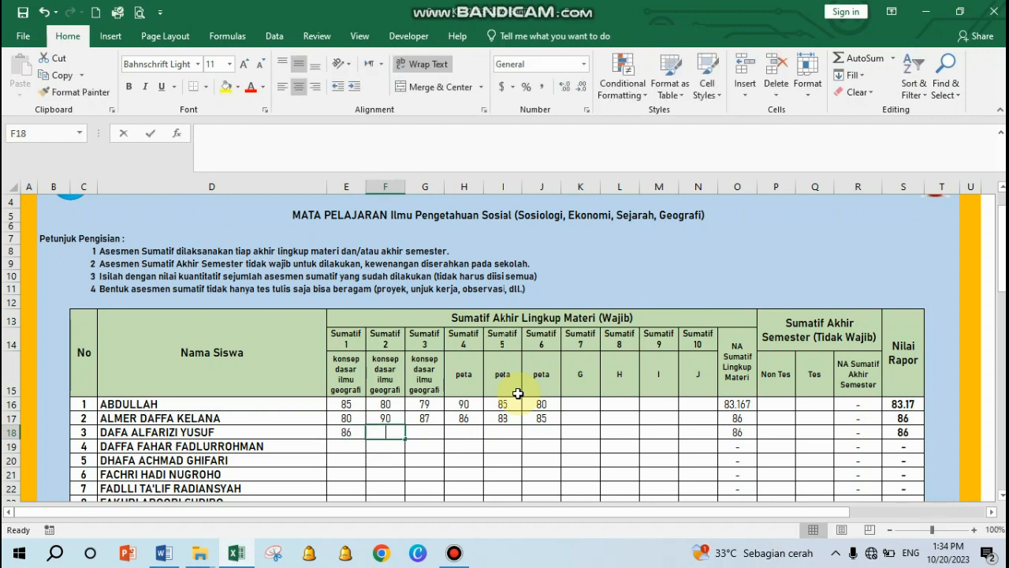
type("87")
key("Tab")
type("88")
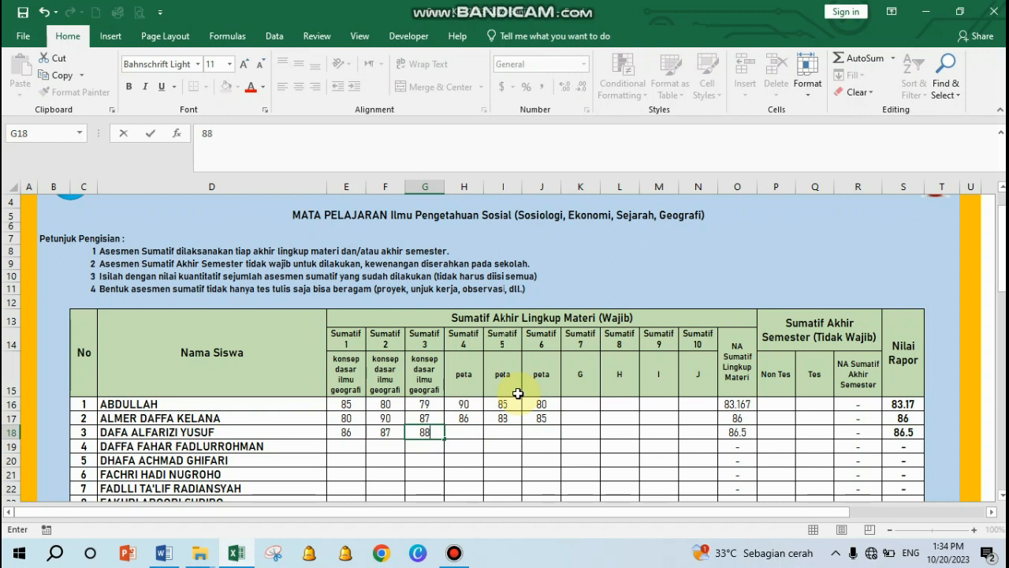
key("Tab")
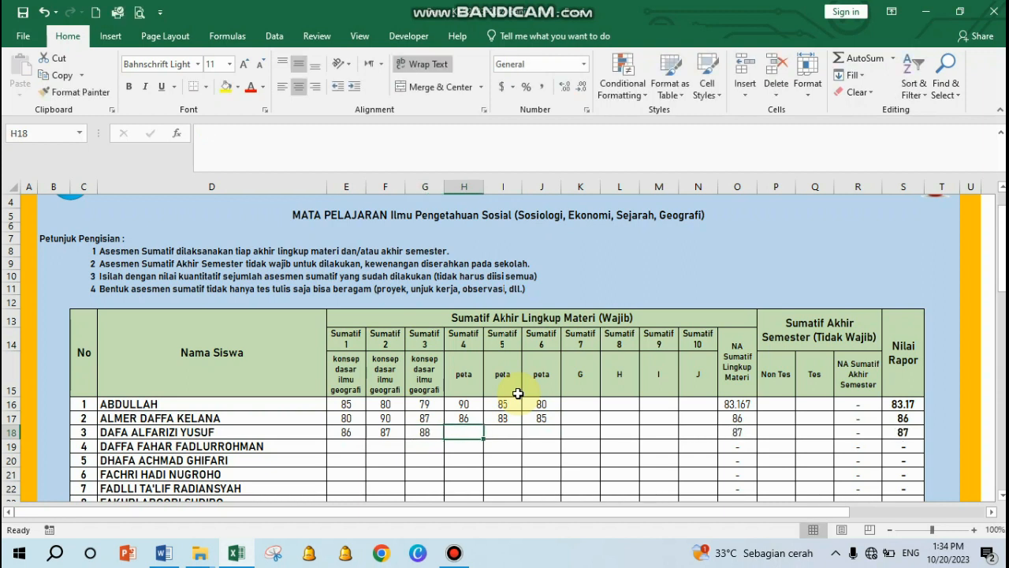
- Enter the third student's scores for Sumatif 4 to 6 as 87, 90 and 80
type("87")
key("Tab")
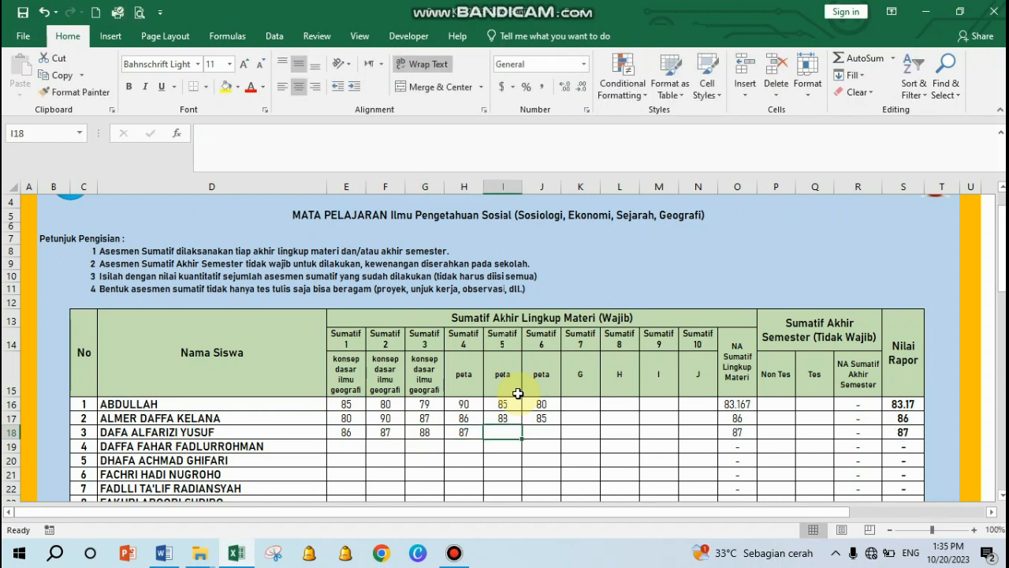
type("93")
key("Tab")
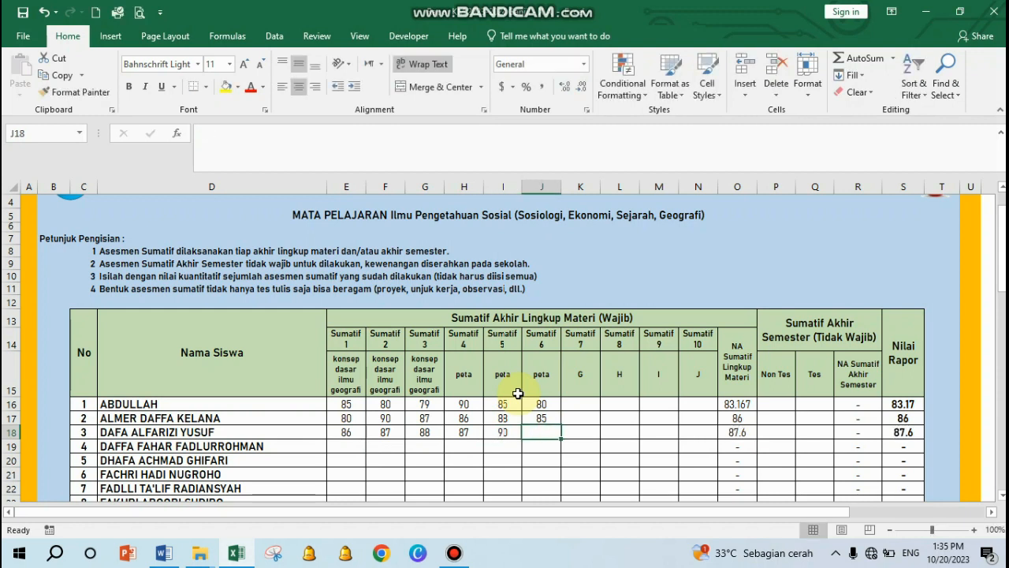
type("80")
left_click(630, 434)
- Review the three students' summative scores against the material scope headings above them
left_click(390, 407)
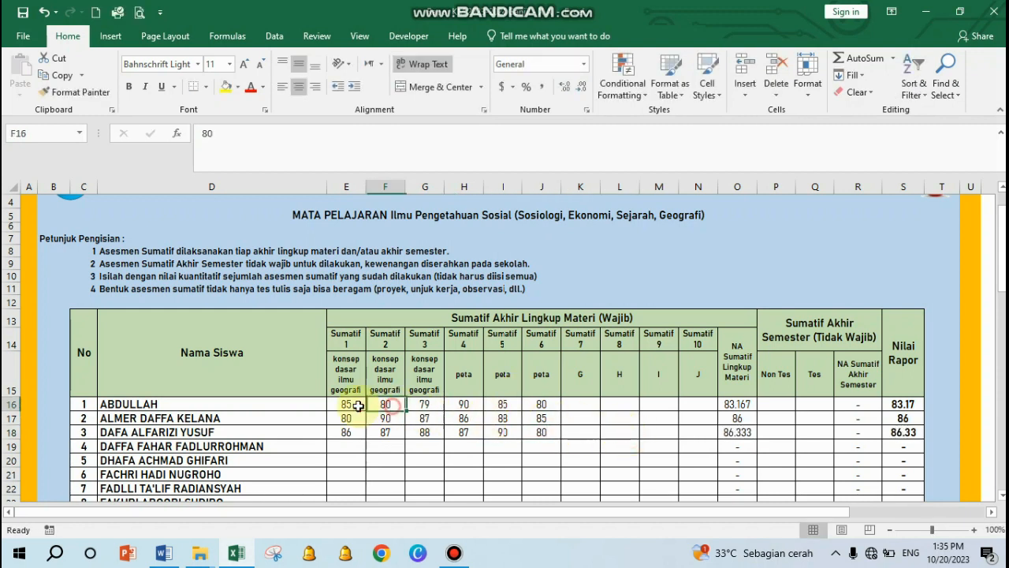
left_click(247, 402)
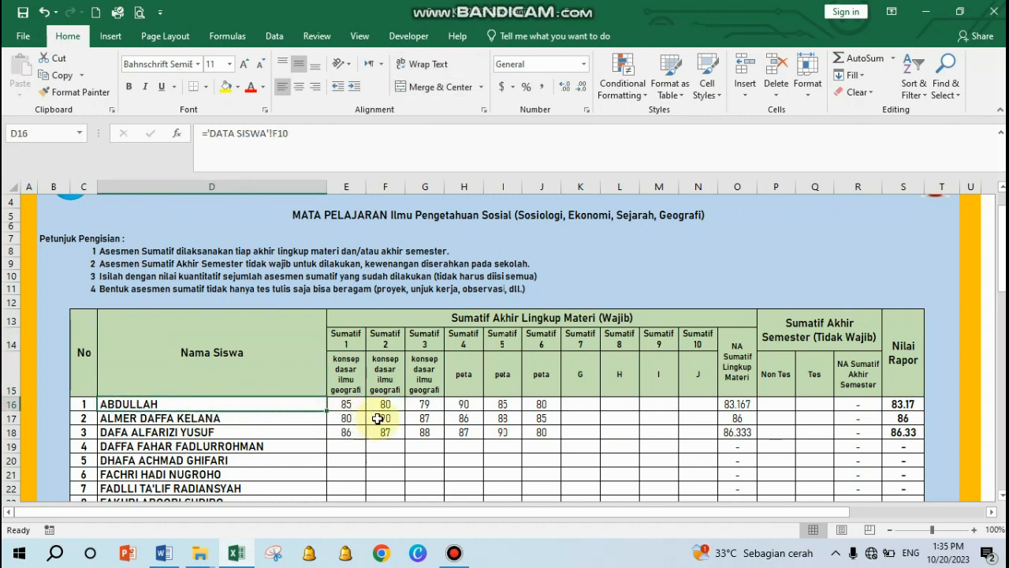
left_click(422, 405)
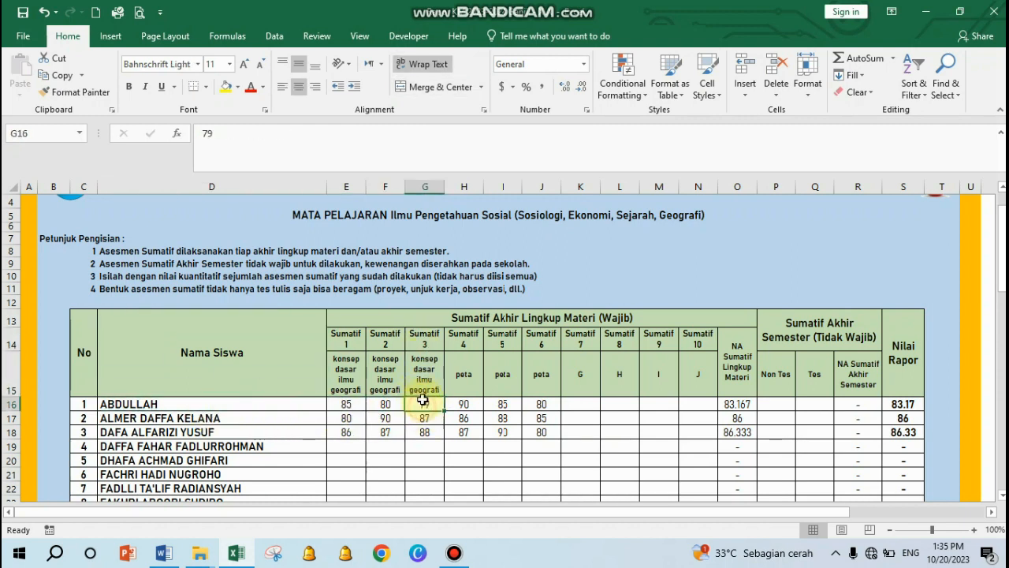
left_click(423, 375)
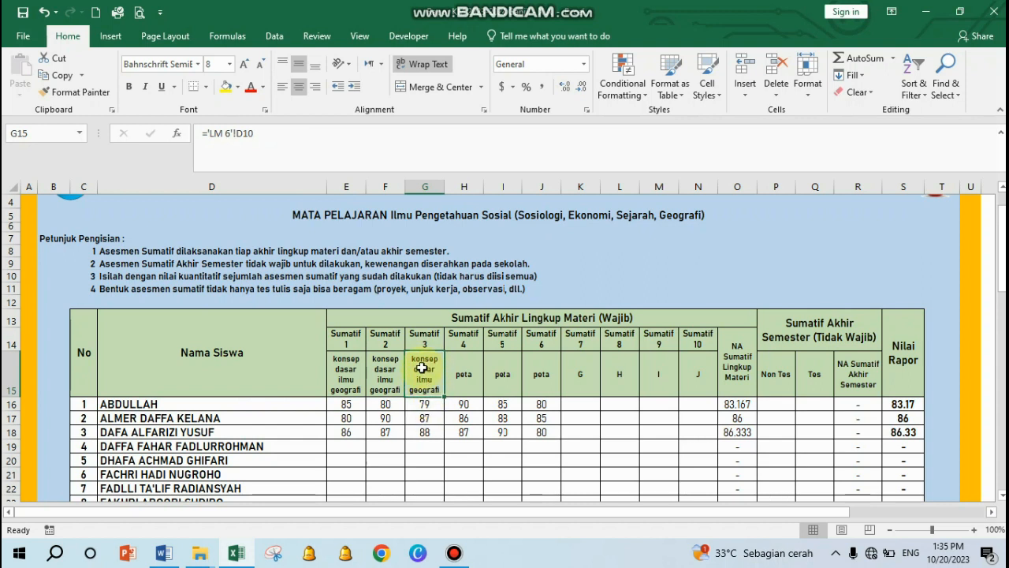
left_click(468, 374)
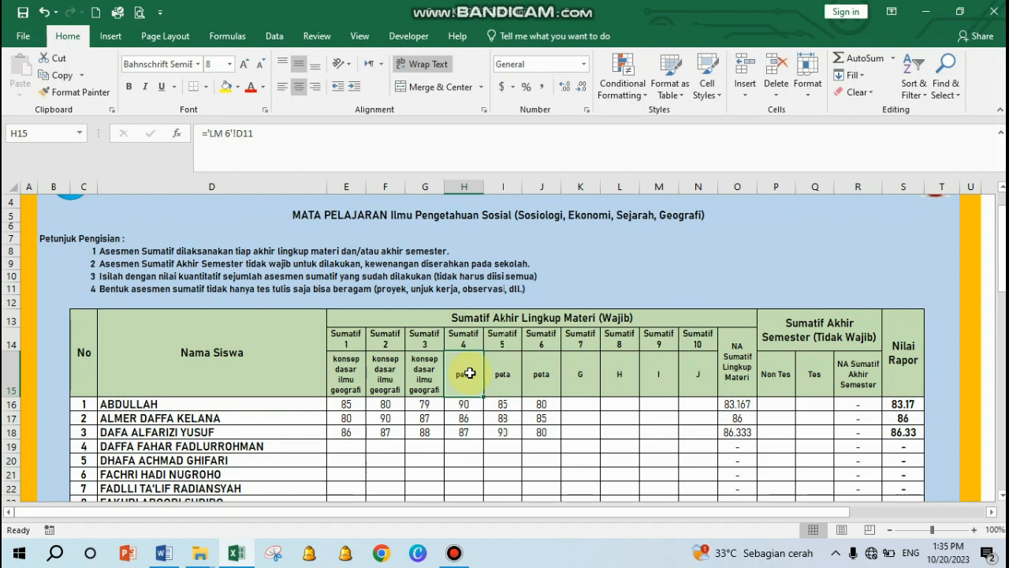
left_click(463, 403)
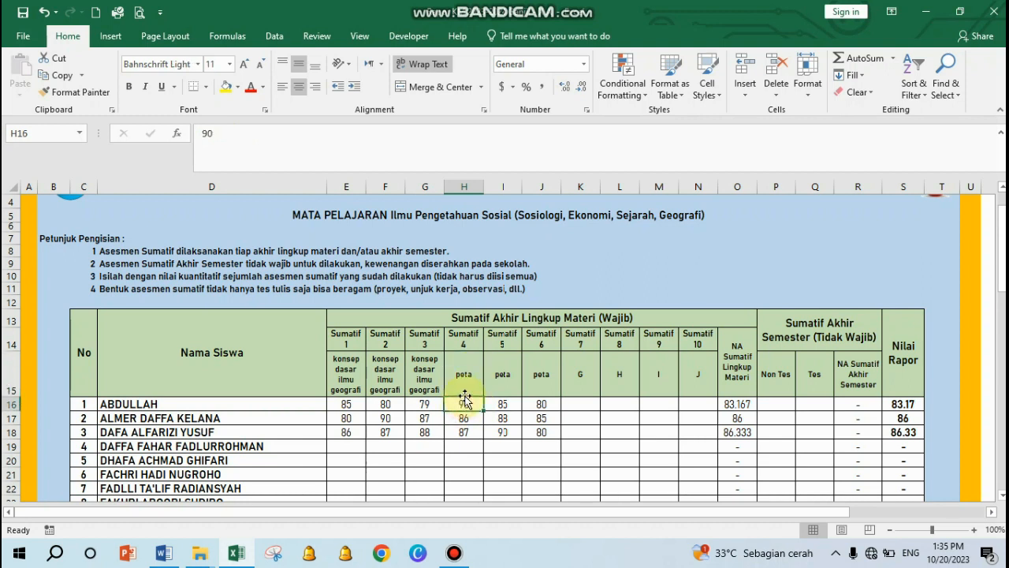
left_click(335, 418)
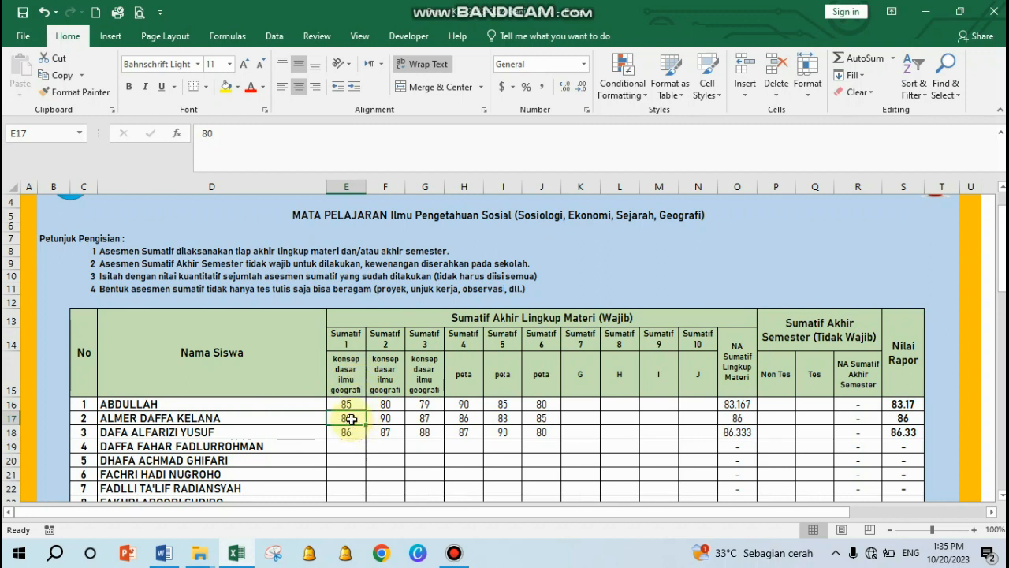
left_click(390, 417)
left_click(387, 377)
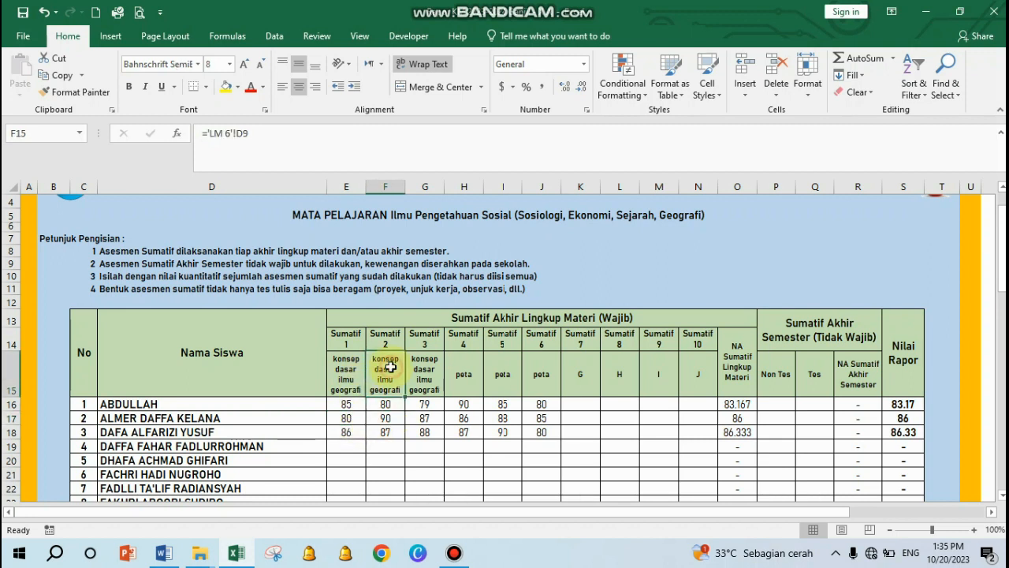
left_click(347, 375)
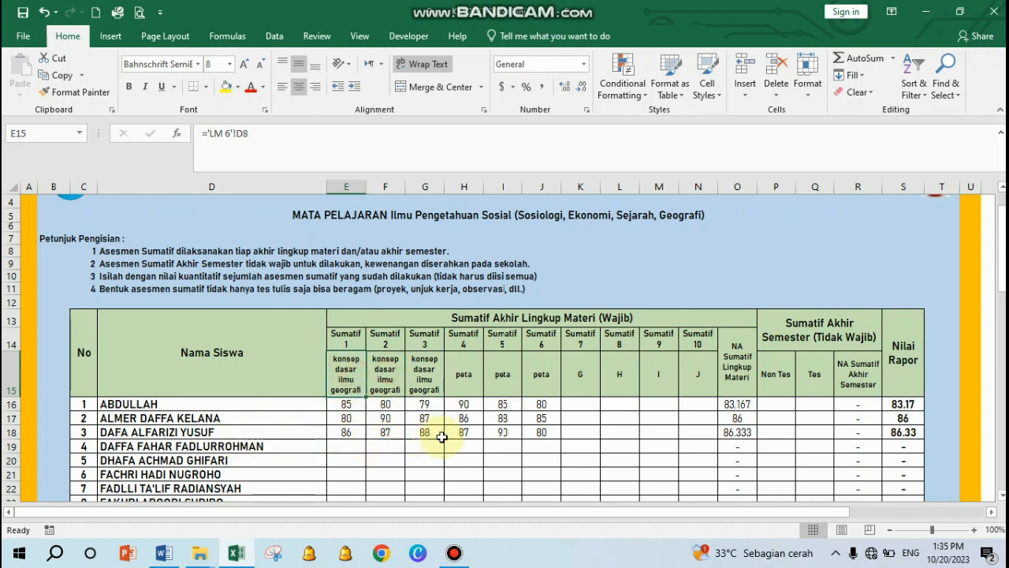
left_click(544, 431)
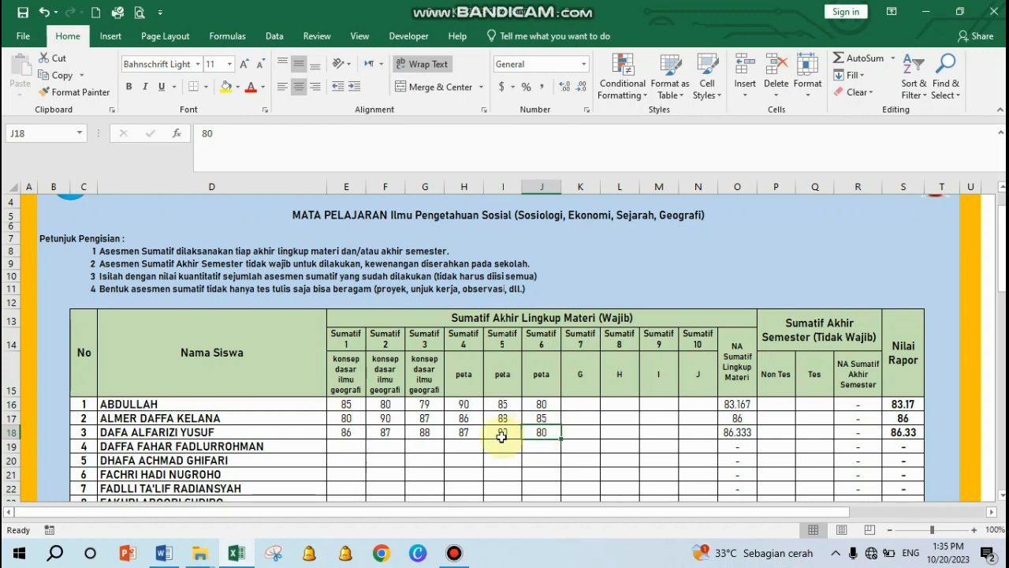
left_click(498, 434)
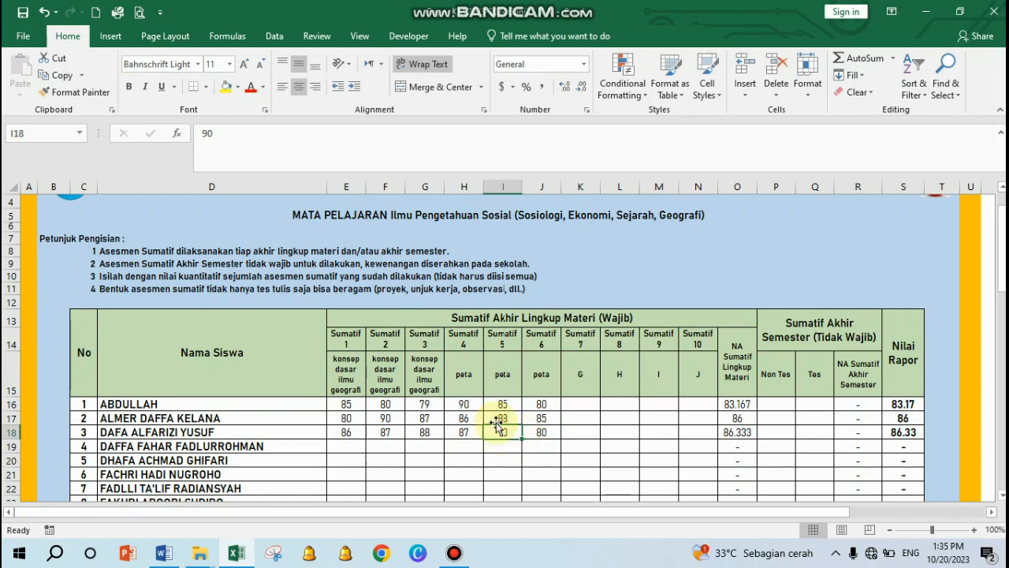
- Return to the main menu and open the Asesmen Formatif sheet for Ilmu Pengetahuan Sosial
scroll(496, 428, "up", 1)
scroll(473, 363, "down", 3)
scroll(434, 373, "up", 2)
scroll(425, 419, "up", 1)
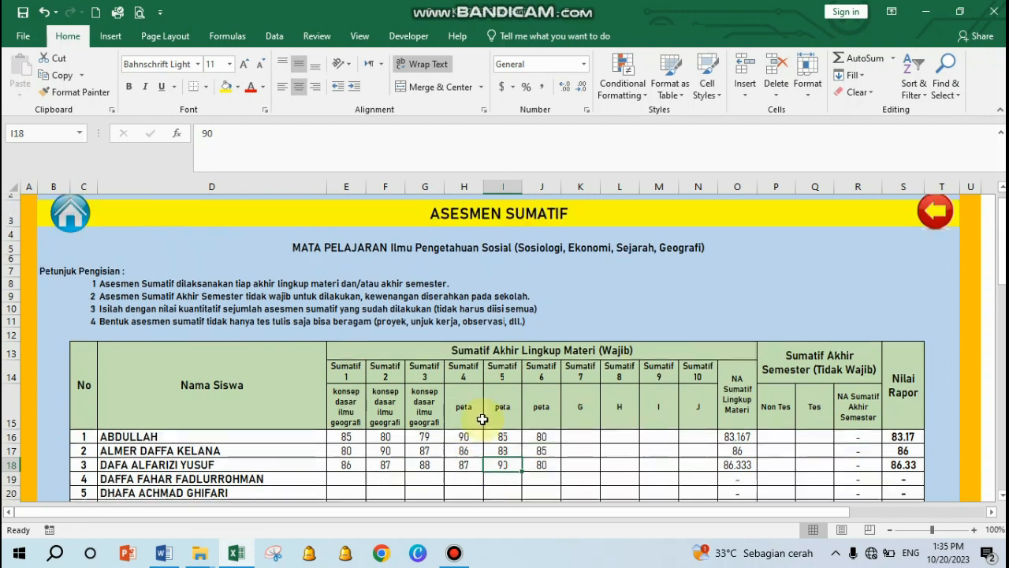
left_click(938, 229)
left_click(697, 238)
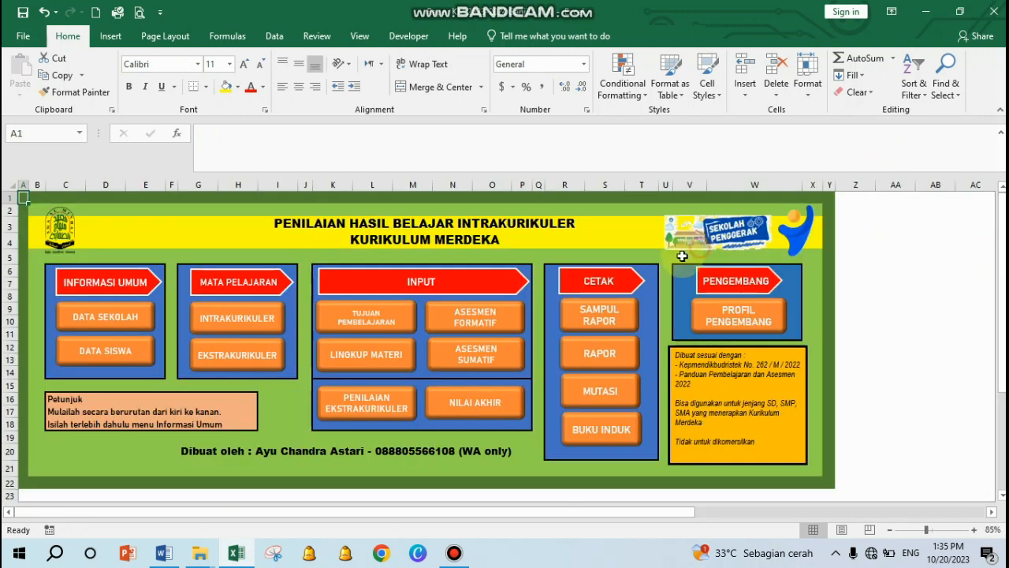
left_click(467, 319)
left_click(434, 323)
- Examine the formative assessment's filling instructions, the TP columns and the report description columns
scroll(475, 343, "down", 2)
scroll(344, 333, "down", 2)
scroll(360, 329, "up", 4)
scroll(351, 355, "down", 2)
scroll(347, 386, "up", 2)
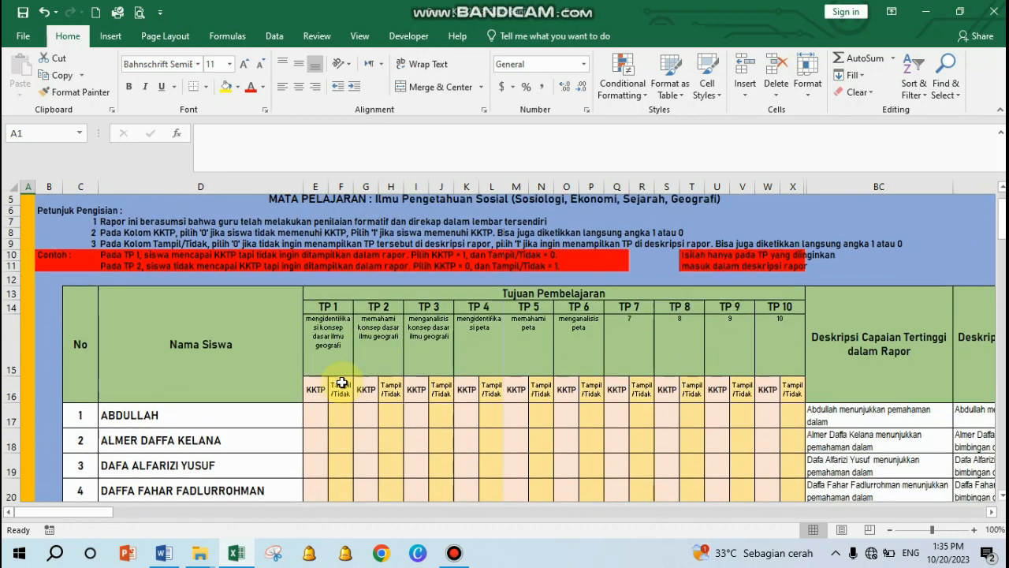
scroll(341, 378, "down", 2)
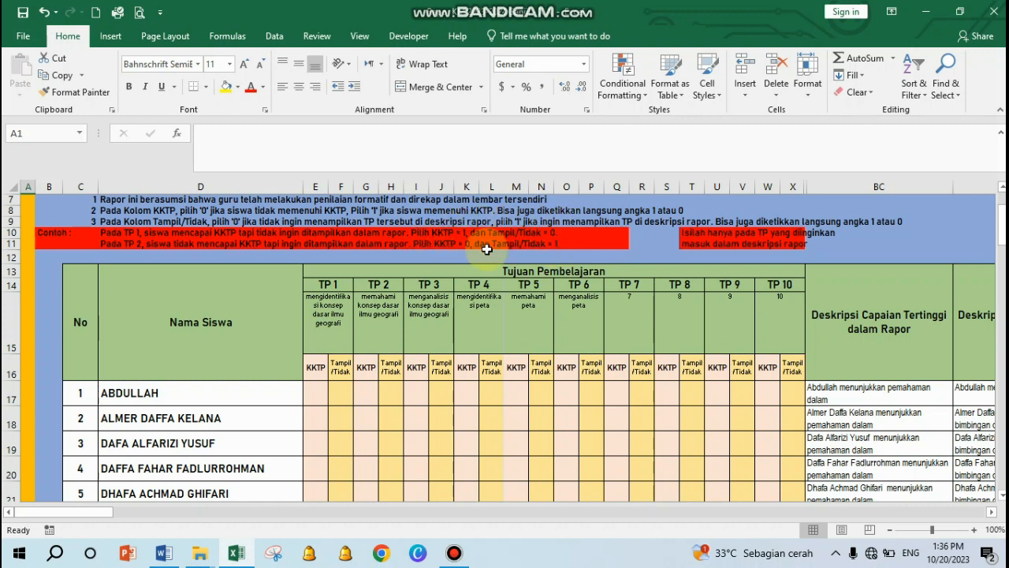
left_click(876, 390)
left_click(875, 331)
left_click(967, 356)
left_click(907, 387)
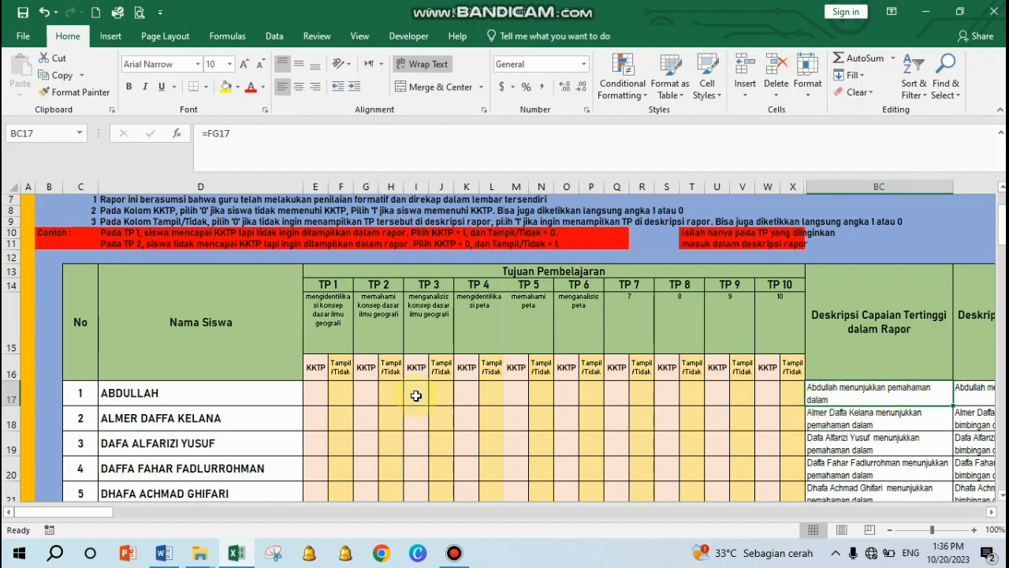
- For the first student, set KKTP to 1 and Tampil/Tidak to 0 under both TP 1 and TP 2
left_click(314, 391)
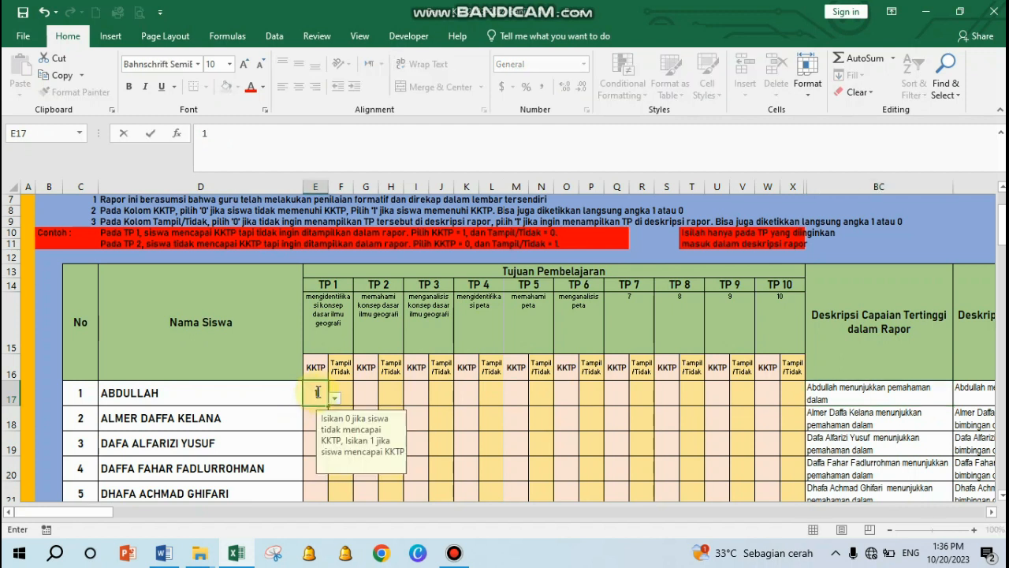
key("Right")
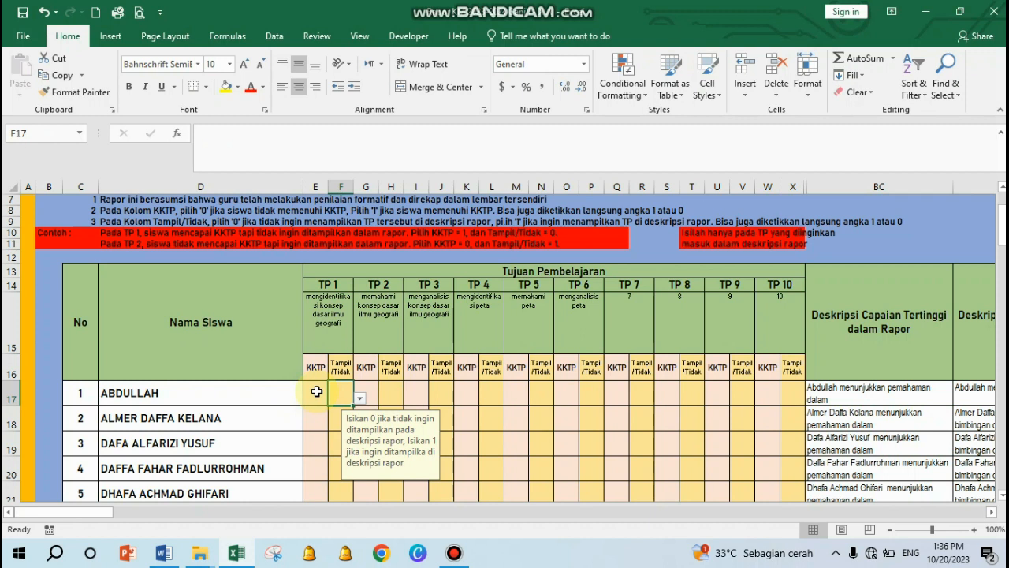
type("0")
key("Right")
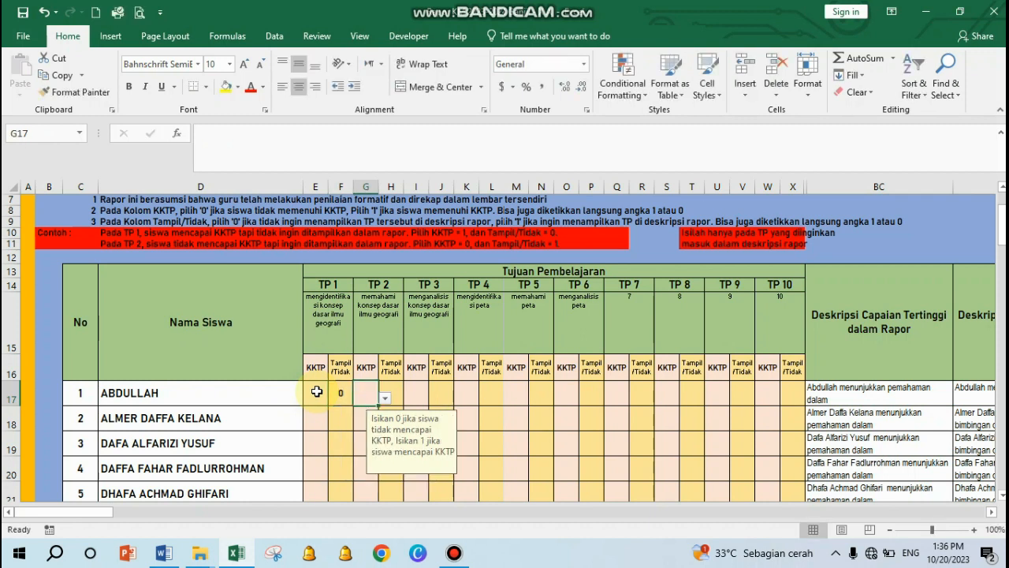
type("1")
key("Right")
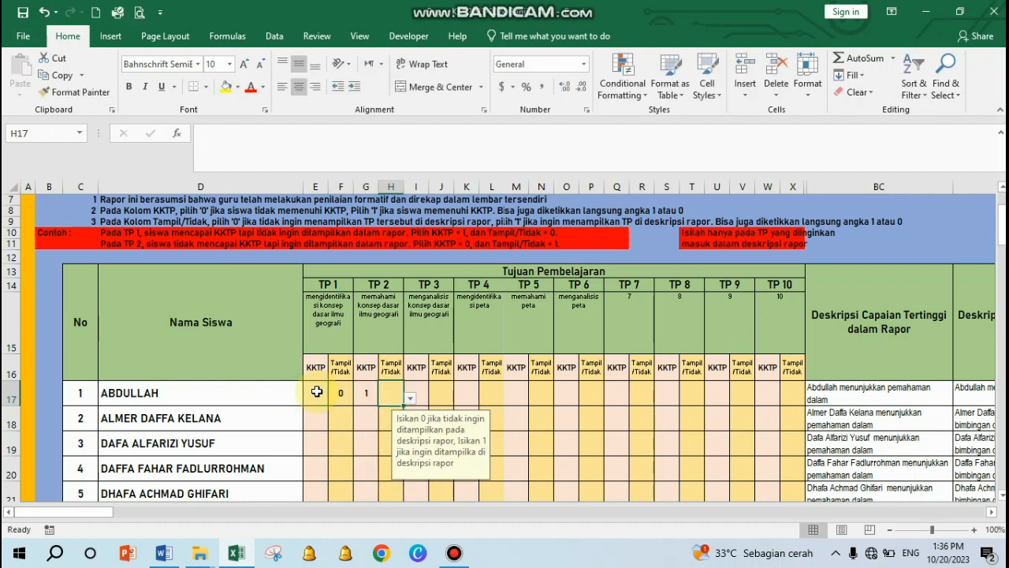
type("0")
key("Right")
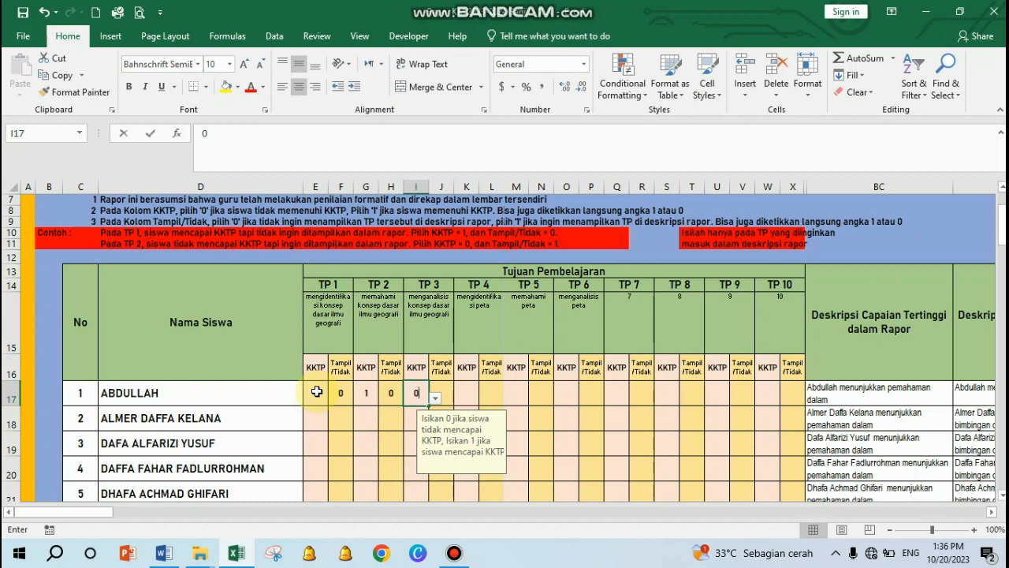
- For the first student, set TP 3 to KKTP 0 and Tampil/Tidak 1, and TP 4 to 1 in both columns
key("Tab")
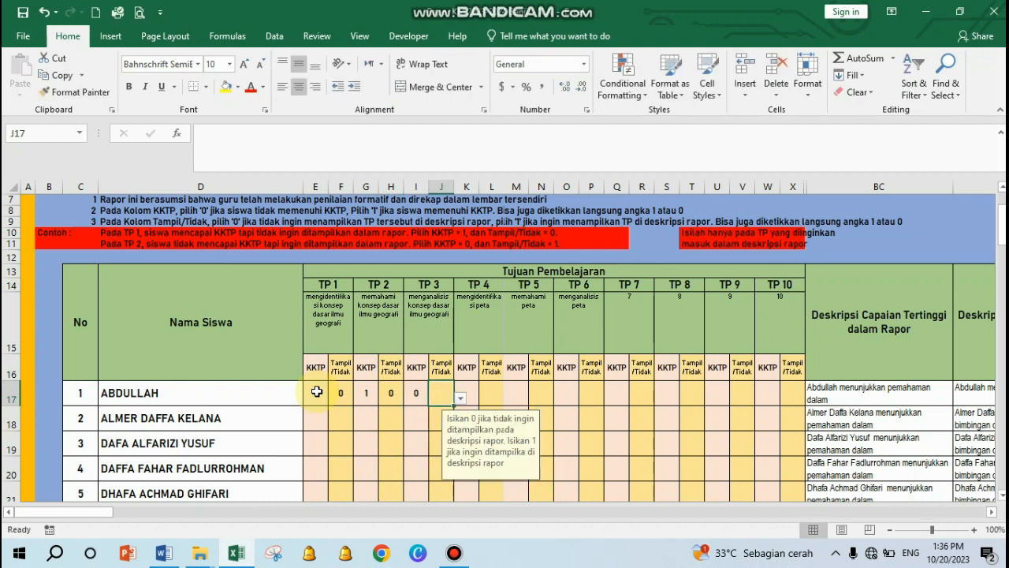
type("1")
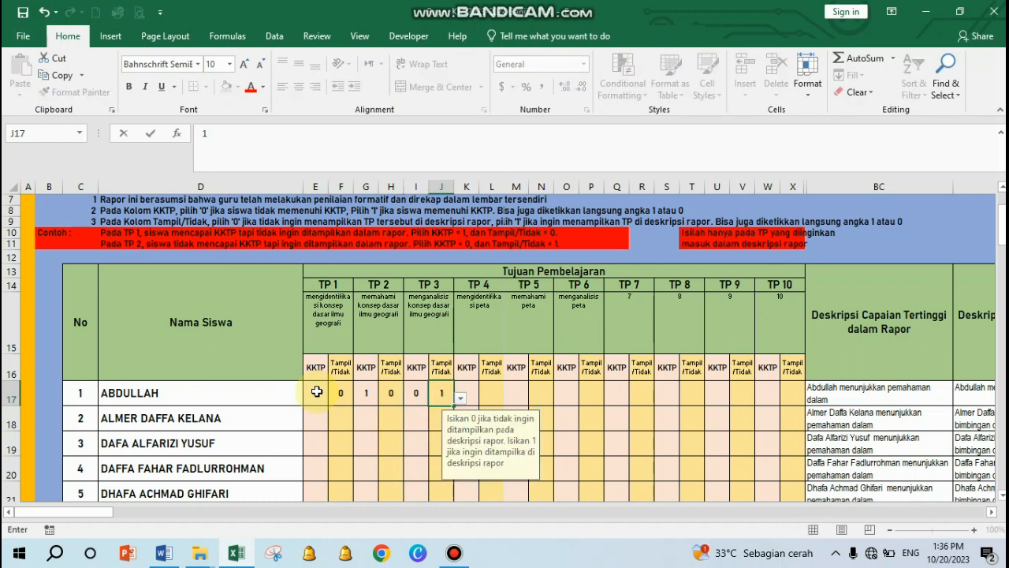
key("Tab")
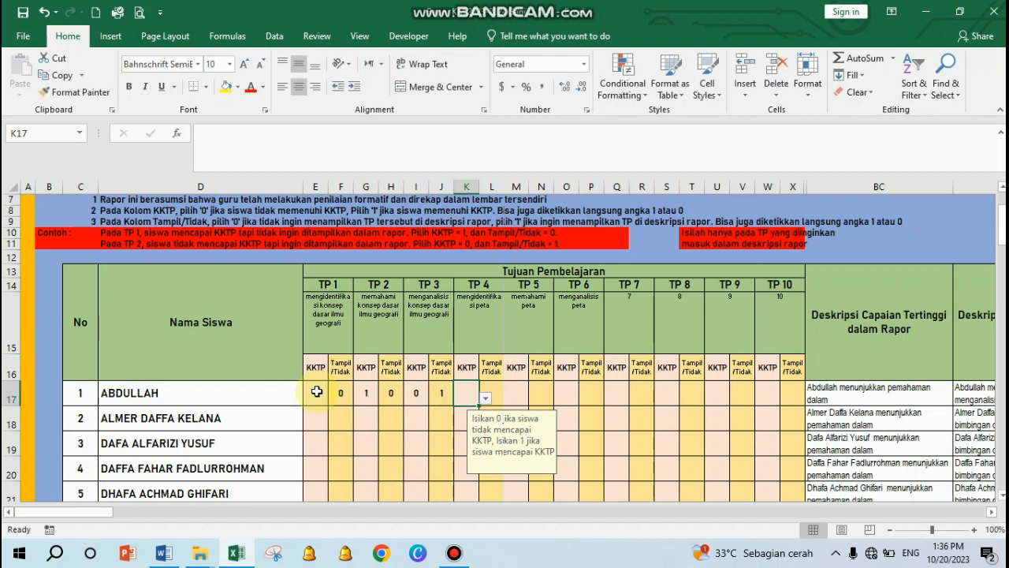
type("1")
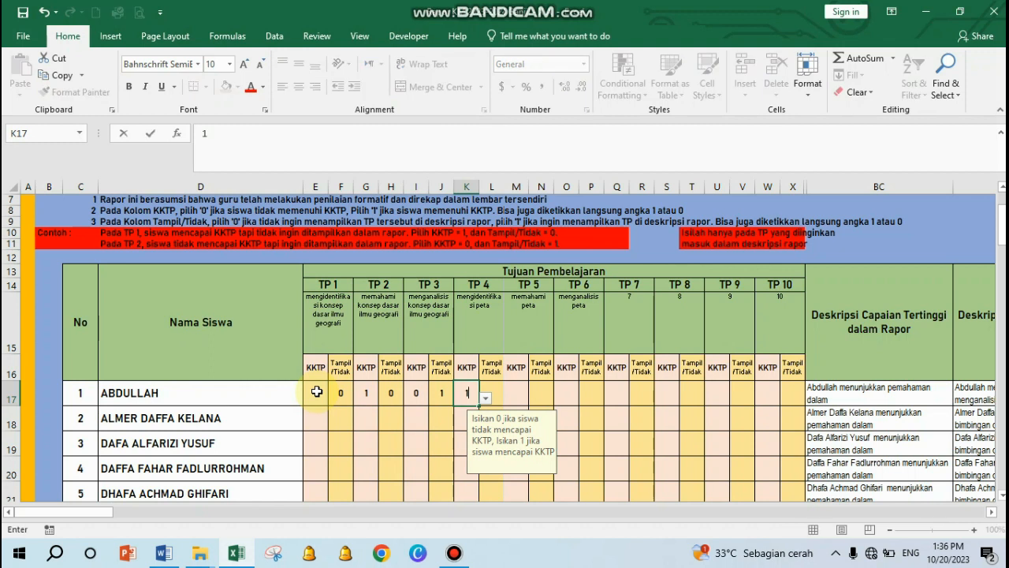
key("Tab")
type("1")
key("Tab")
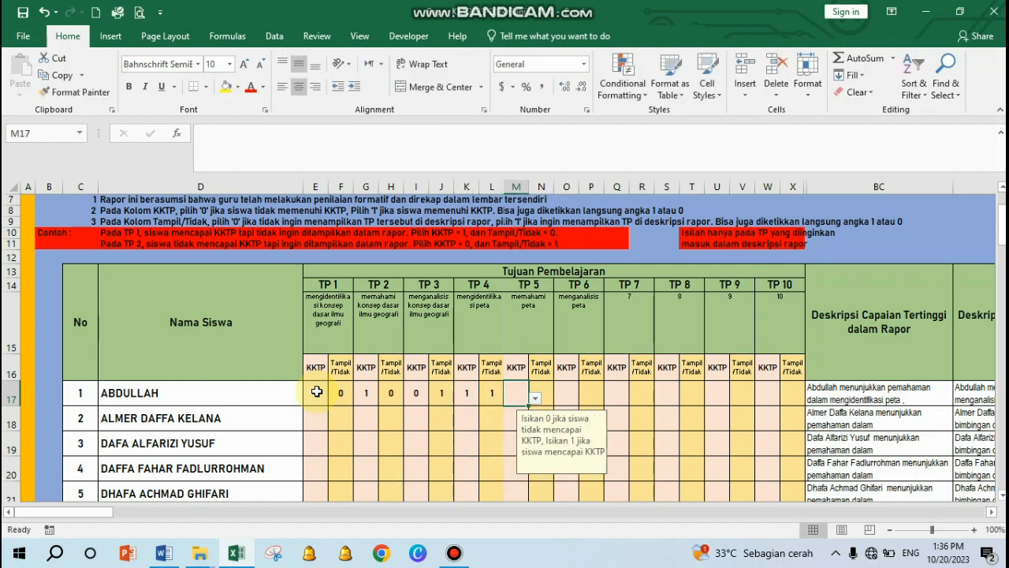
- For the first student, set KKTP to 1 and Tampil/Tidak to 0 under both TP 5 and TP 6
type("1")
key("Tab")
type("0")
key("Tab")
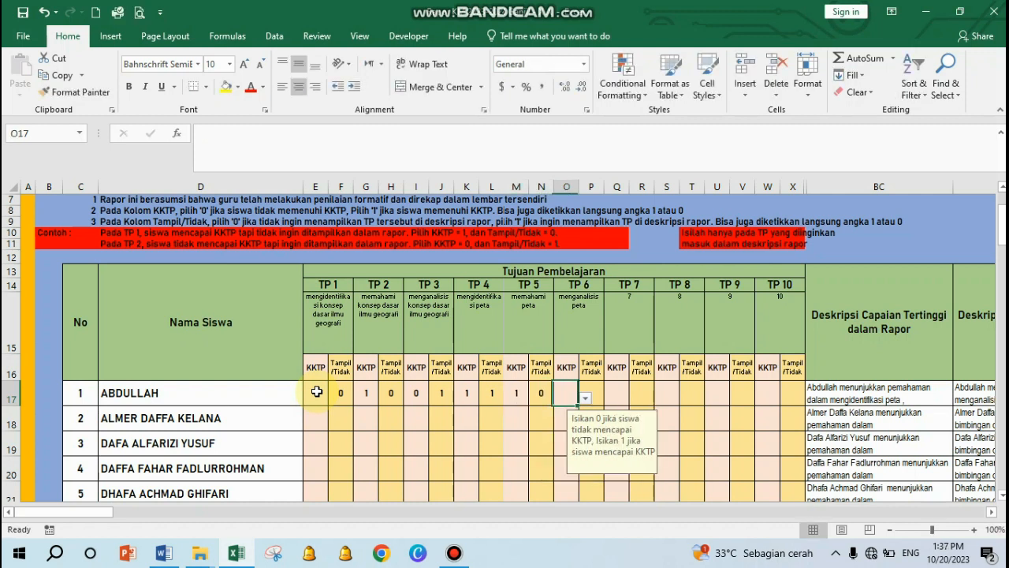
key("Tab")
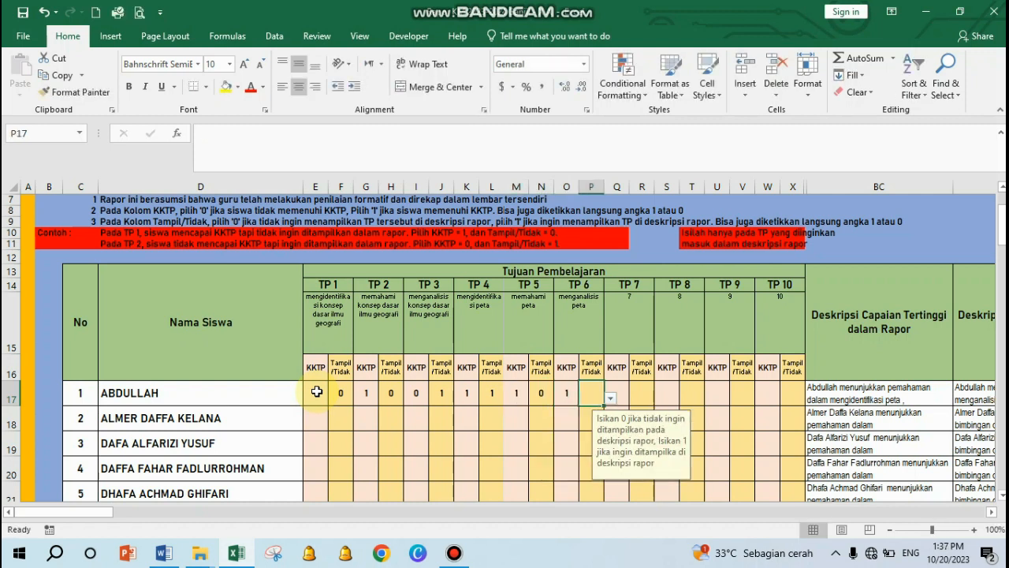
type("0")
key("Right")
key("Left")
key("Left")
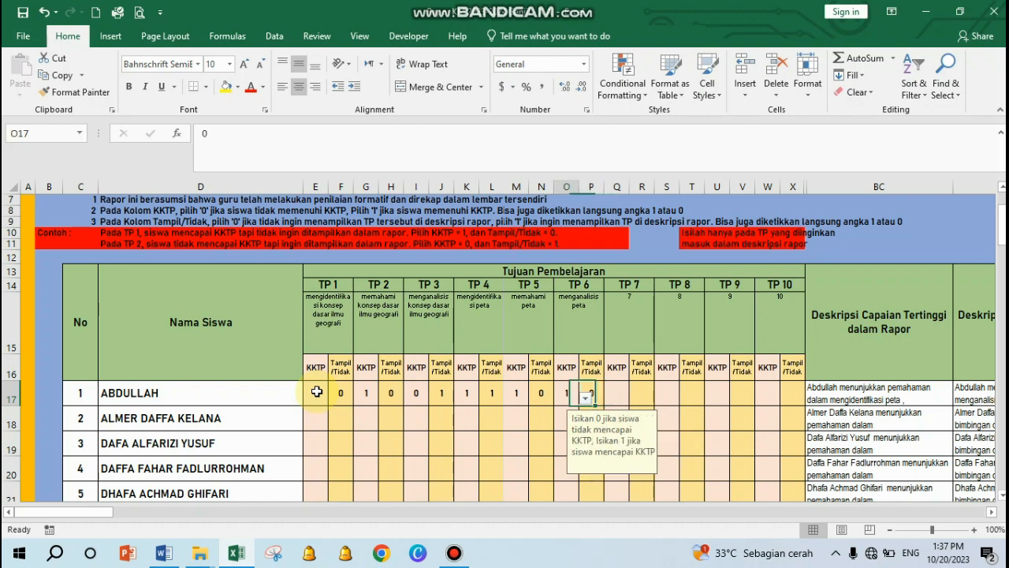
- For the second student, set TP 1 to KKTP 0 and Tampil/Tidak 1
key("Down")
key("Left")
key("Left")
key("Left")
key("Left")
key("Left")
key("Left")
key("Left")
key("Left")
key("Left")
key("Left")
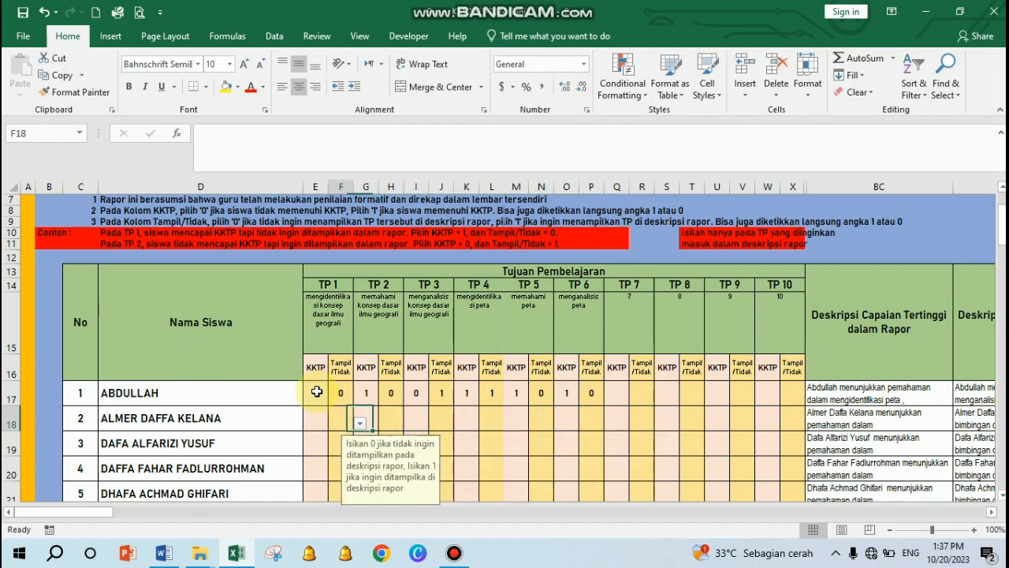
scroll(626, 260, "up", 2)
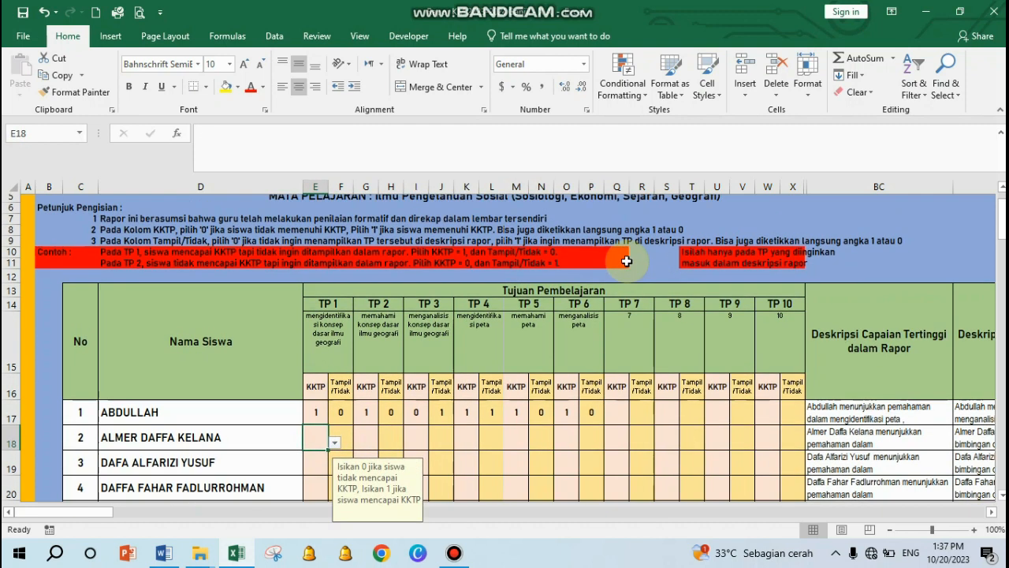
scroll(662, 315, "down", 1)
scroll(623, 362, "down", 2)
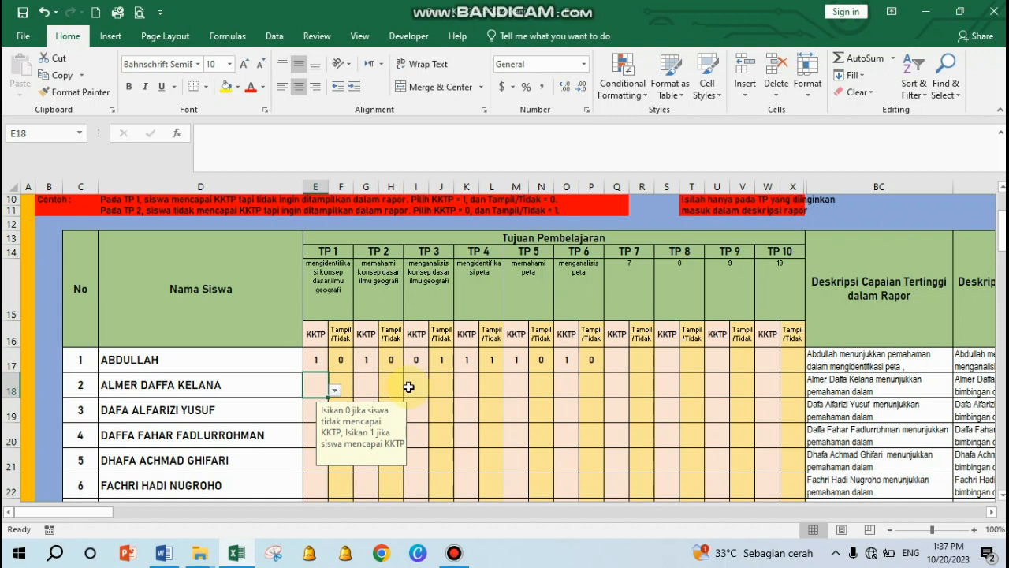
key("Right")
key("Right")
key("Right")
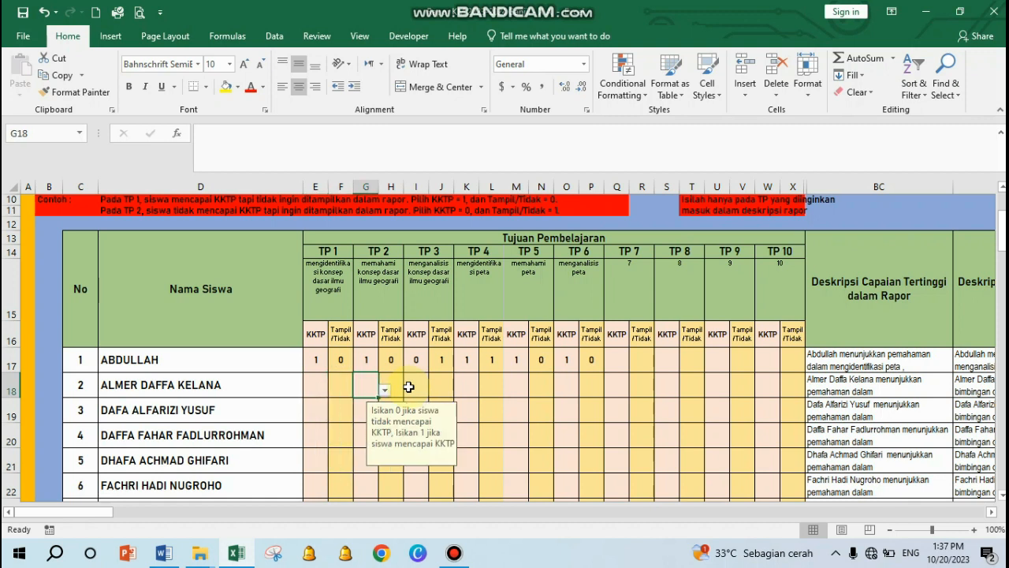
key("Left")
key("Left")
key("Left")
type("0")
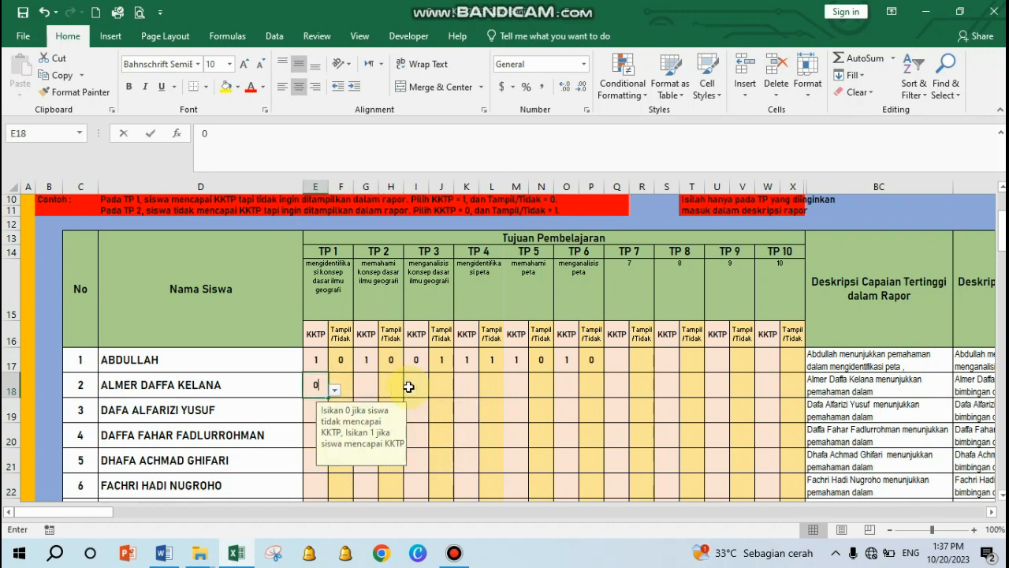
key("Right")
type("1")
key("Right")
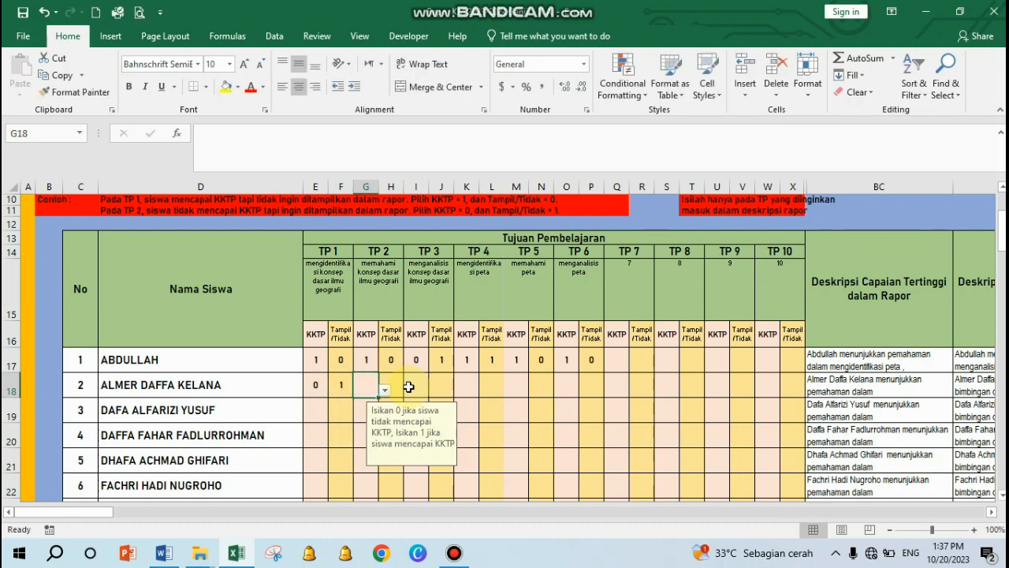
- For the second student, set TP 2 to 1 in both columns, and TP 3 to KKTP 1 and Tampil/Tidak 0
type("1")
key("Right")
type("1")
key("Right")
type("1")
key("Right")
type("0")
key("Right")
- For the second student, set KKTP to 1 and Tampil/Tidak to 0 under TP 4, TP 5 and TP 6
type("1")
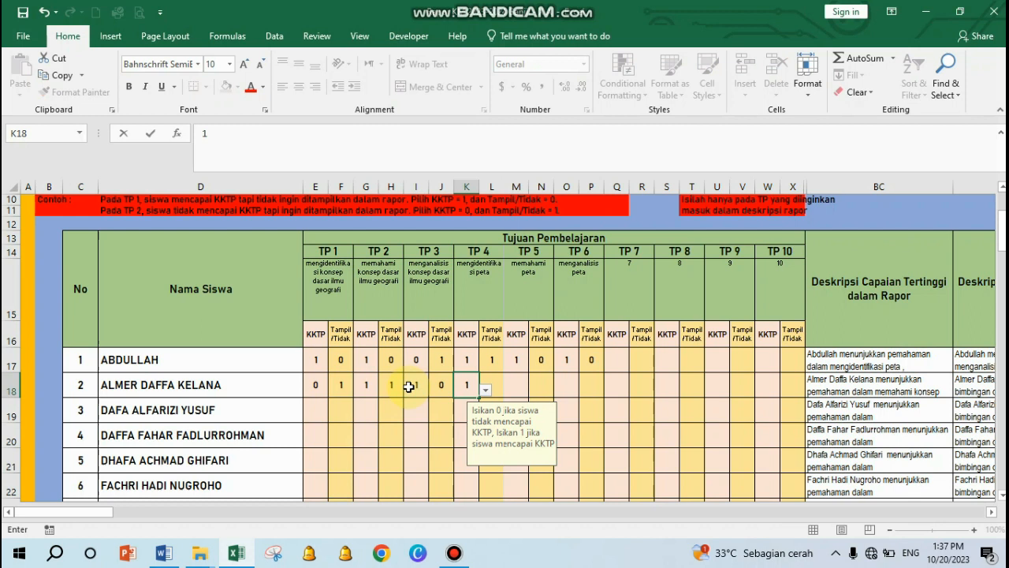
key("Right")
type("0")
key("Right")
type("1")
key("Right")
type("0")
key("Right")
type("1")
key("Right")
type("0")
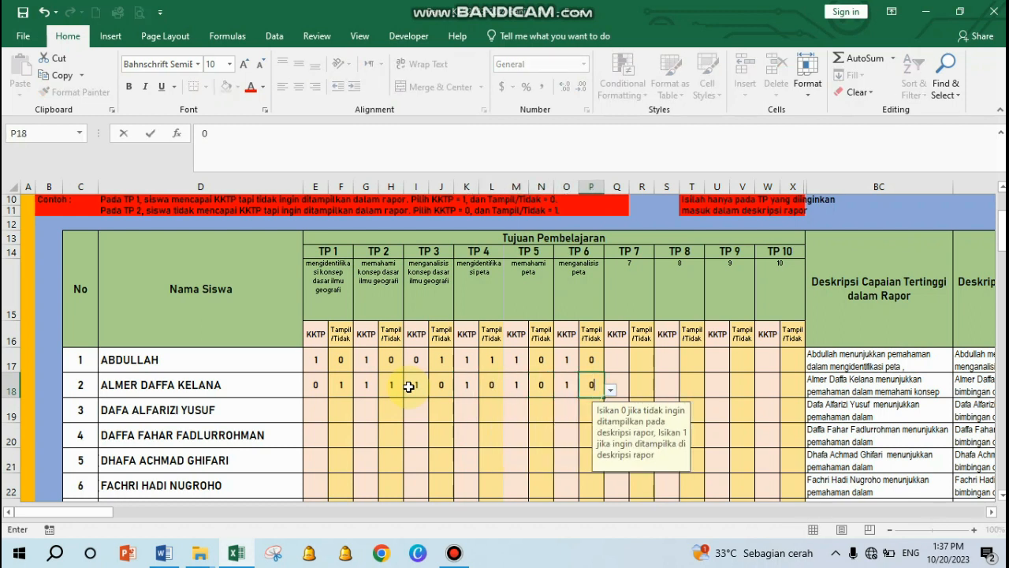
- For the third student, set TP 5 to KKTP 0 and Tampil/Tidak 1
key("Down")
key("Left")
key("Left")
key("Left")
key("Left")
key("Left")
key("Left")
key("Left")
key("Left")
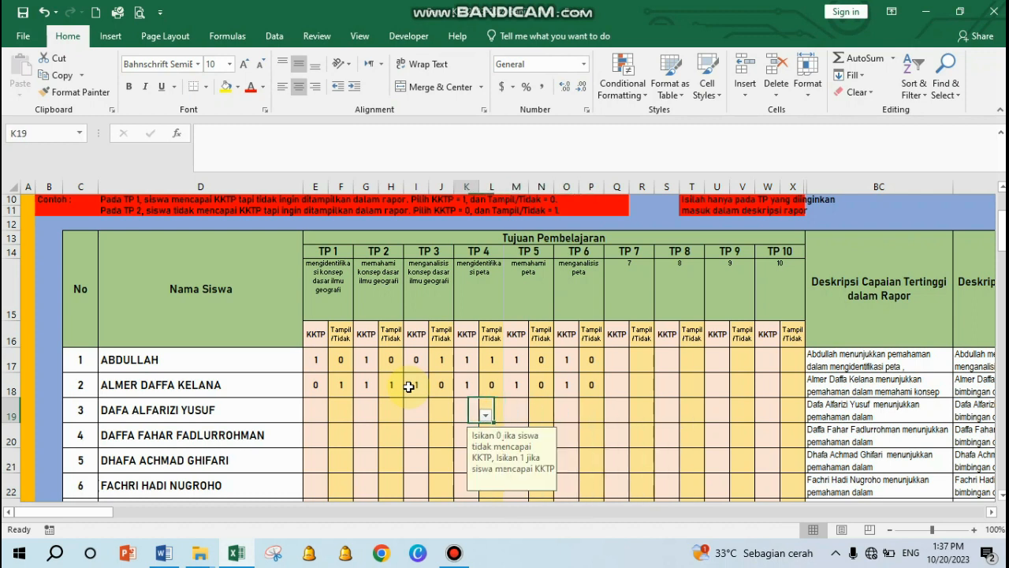
key("Left")
key("Left")
key("Left")
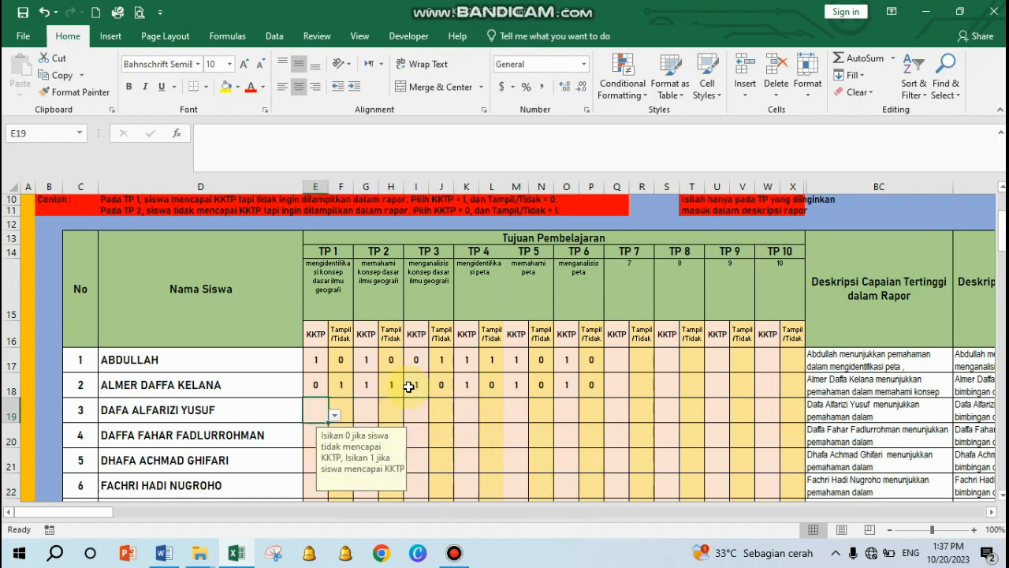
key("Right")
key("Right")
key("Right")
key("Right")
key("Right")
key("Right")
key("Right")
key("Right")
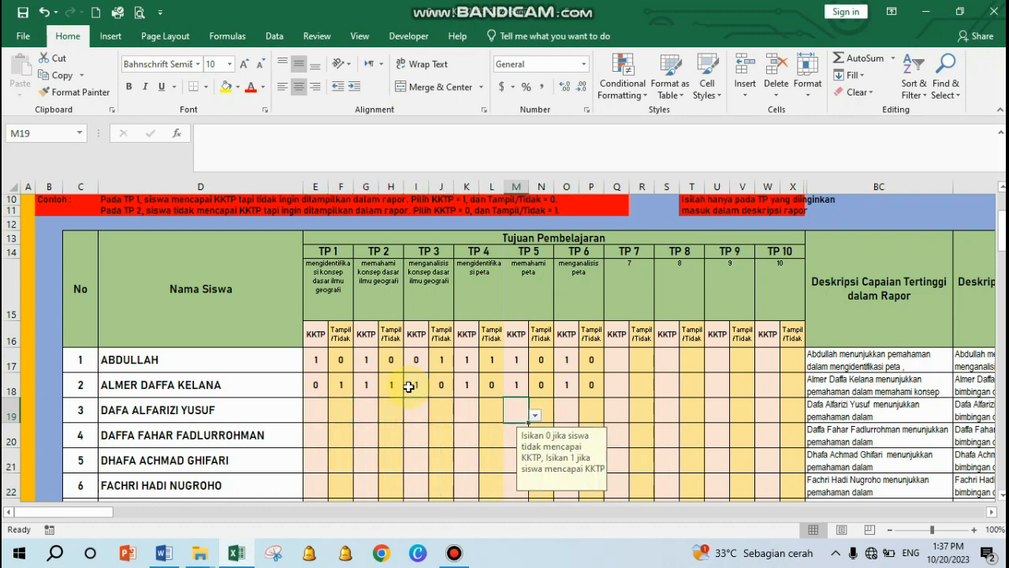
type("0")
key("Right")
type("1")
key("Right")
key("Left")
key("Left")
key("Right")
key("Right")
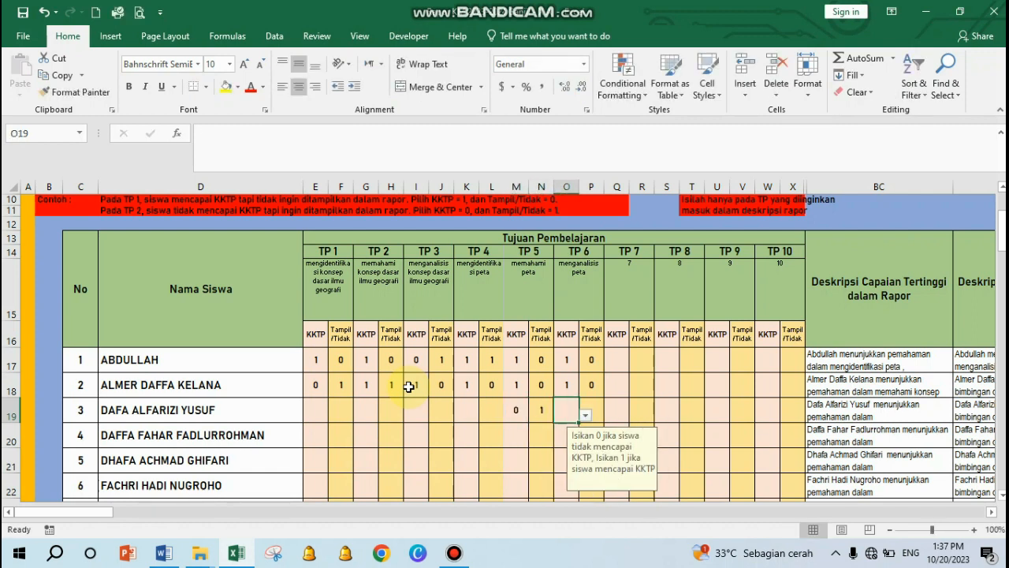
- For the third student, set both KKTP and Tampil/Tidak to 1 under TP 6
type("1")
key("Right")
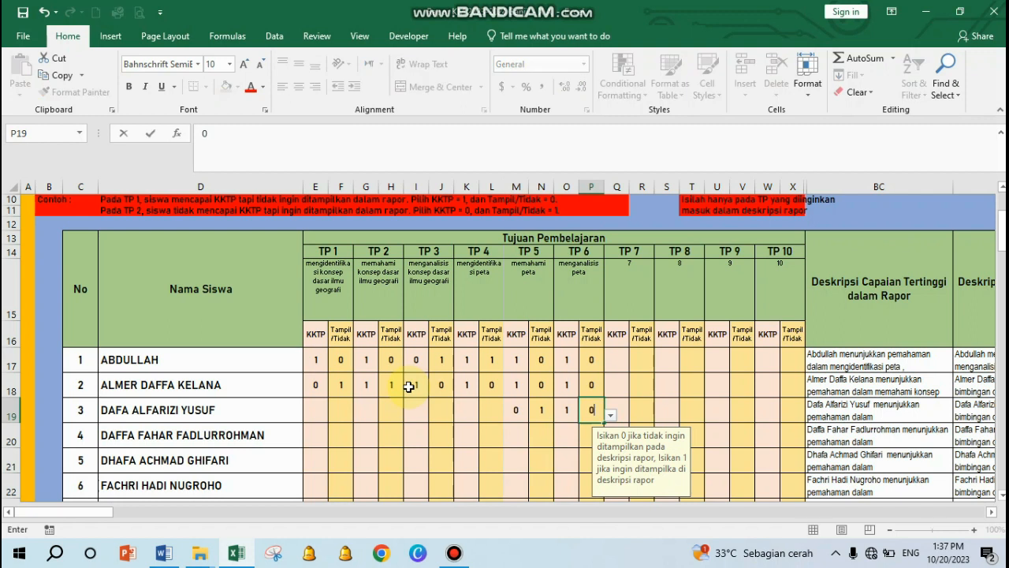
type("0")
key("Left")
key("Left")
key("Left")
key("Left")
key("Left")
key("Right")
key("Right")
key("Right")
key("Right")
key("Right")
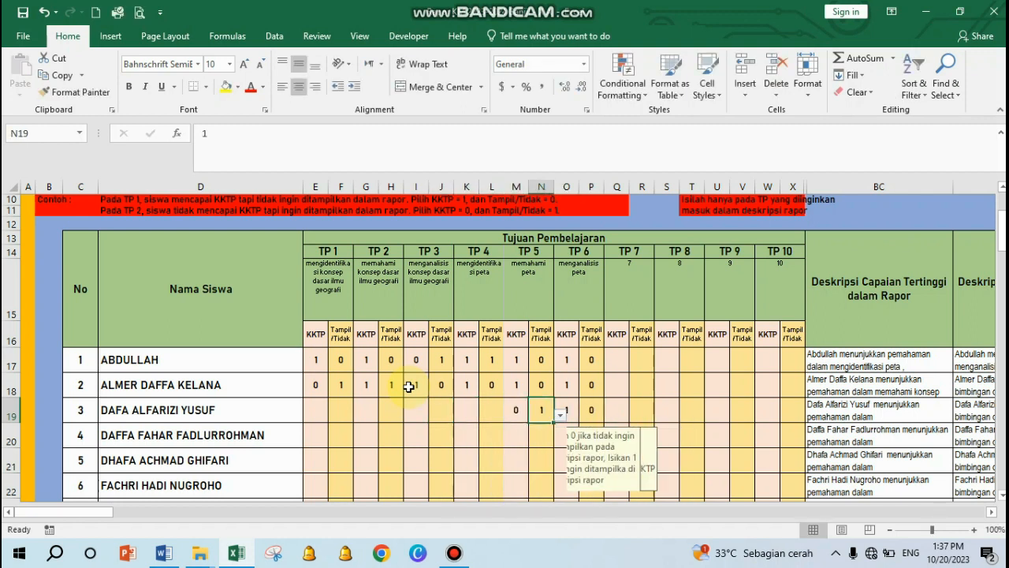
type("1")
- For the third student, set KKTP to 1 and Tampil/Tidak to 0 under both TP 1 and TP 2
key("Left")
key("Left")
key("Left")
key("Left")
key("Left")
key("Left")
key("Left")
key("Left")
key("Left")
key("Left")
key("Left")
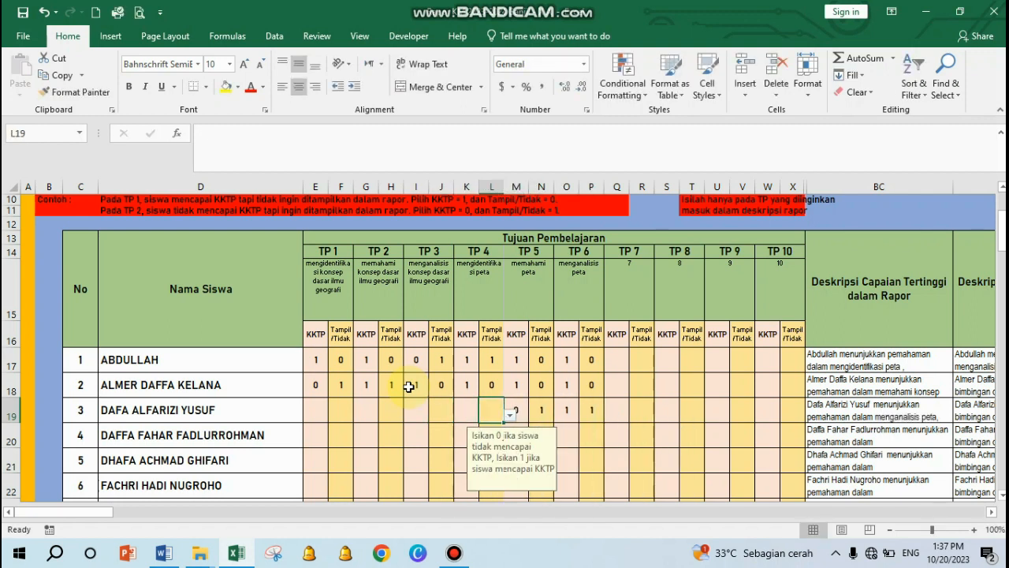
type("1")
key("Right")
type("0")
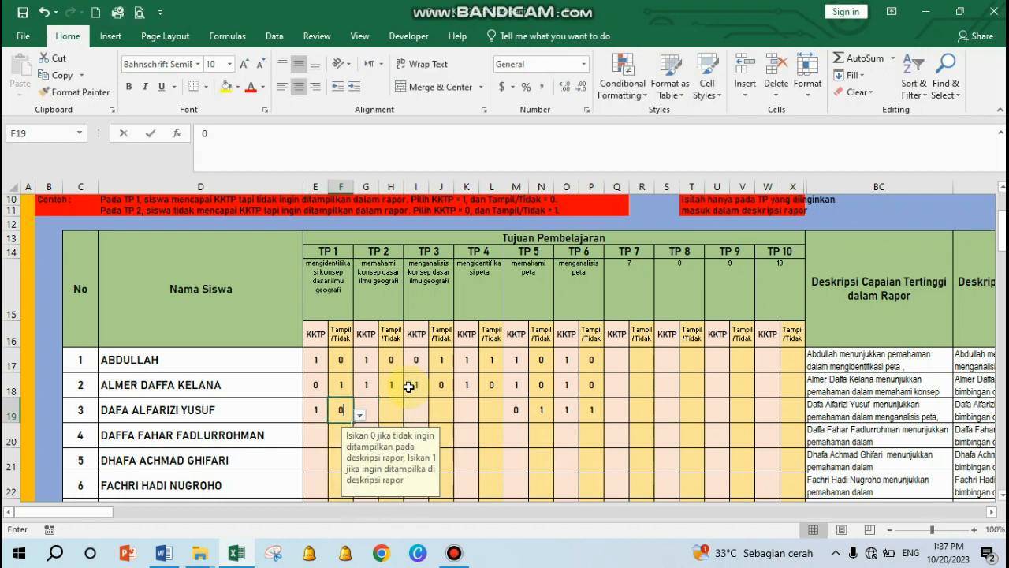
key("Right")
type("1")
key("Right")
type("0")
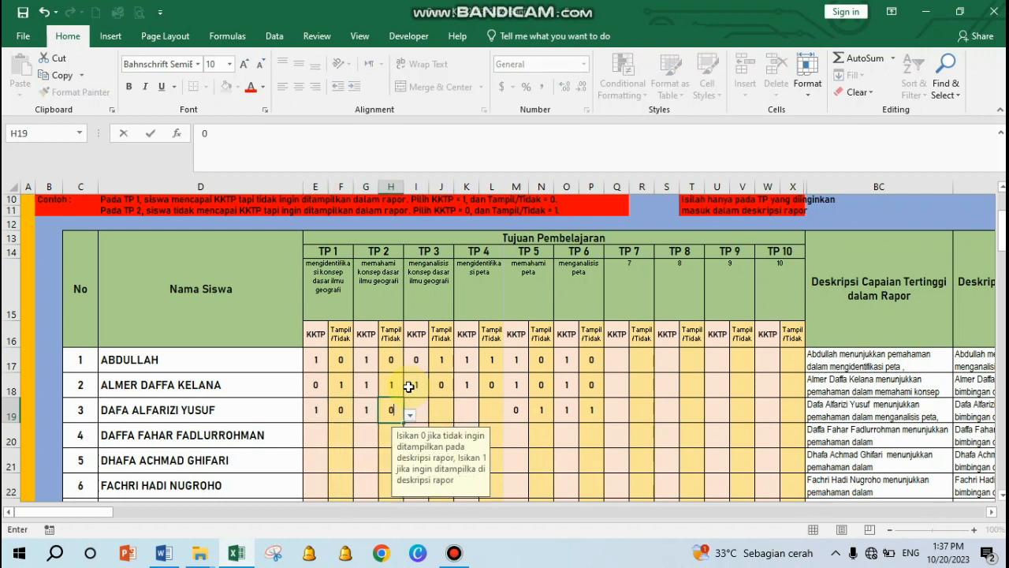
- For the third student, set KKTP to 1 and Tampil/Tidak to 0 under both TP 3 and TP 4
key("Right")
type("1")
key("Right")
type("0")
key("Right")
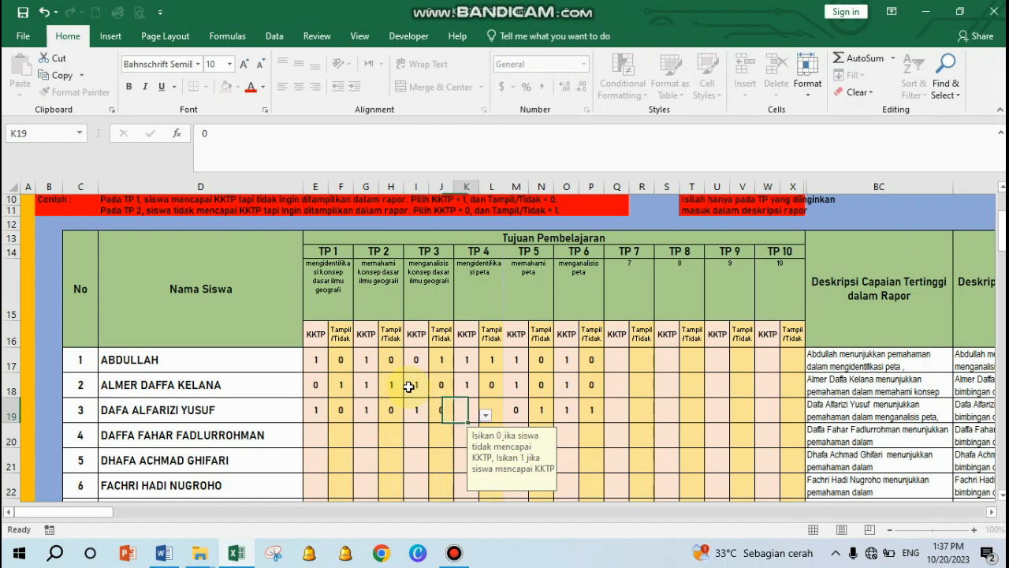
type("1")
key("Right")
type("0")
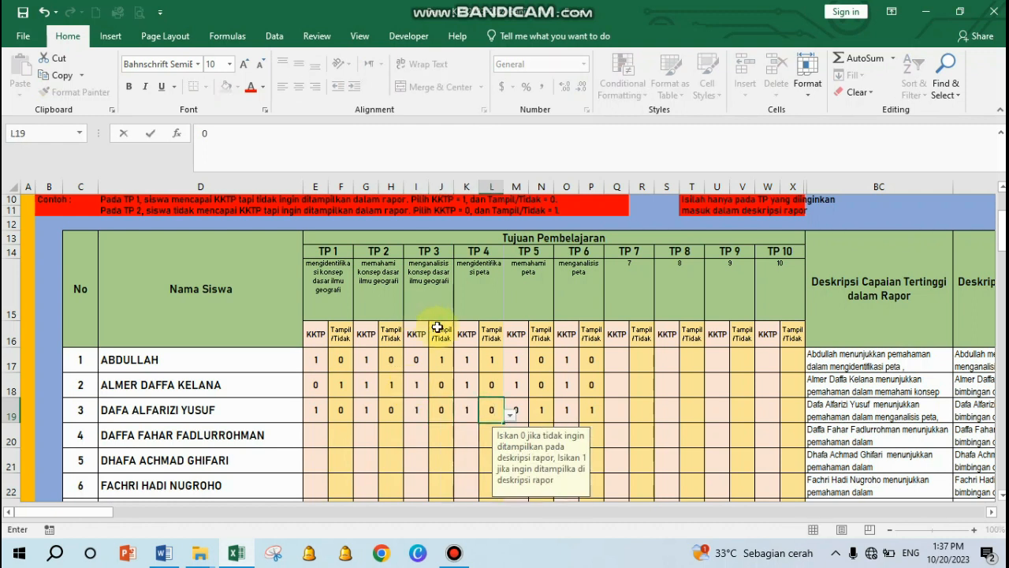
- Compare the first three students' formative entries with their highest and lowest achievement descriptions for the report
left_click(346, 359)
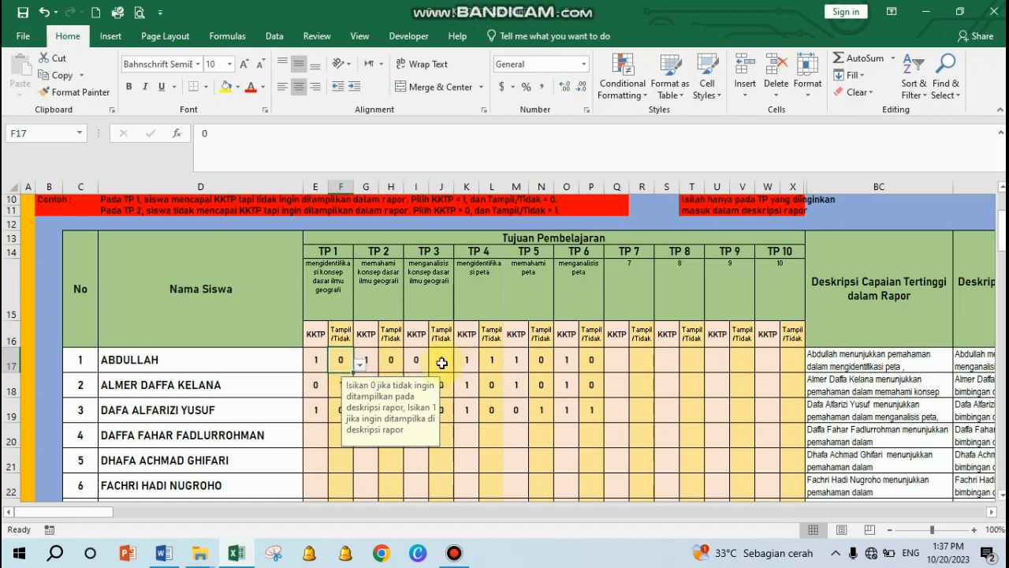
left_click(441, 363)
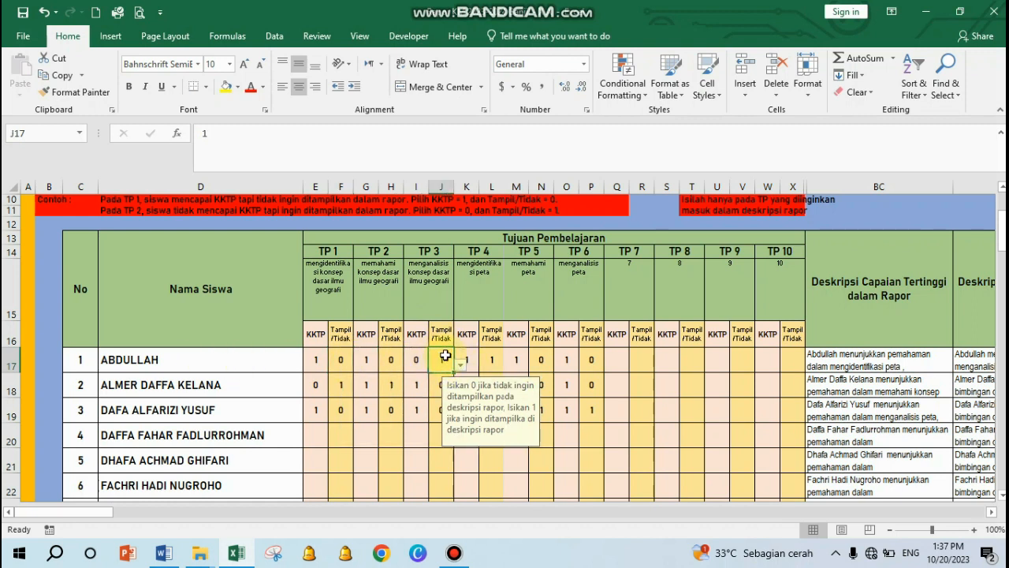
left_click(966, 361)
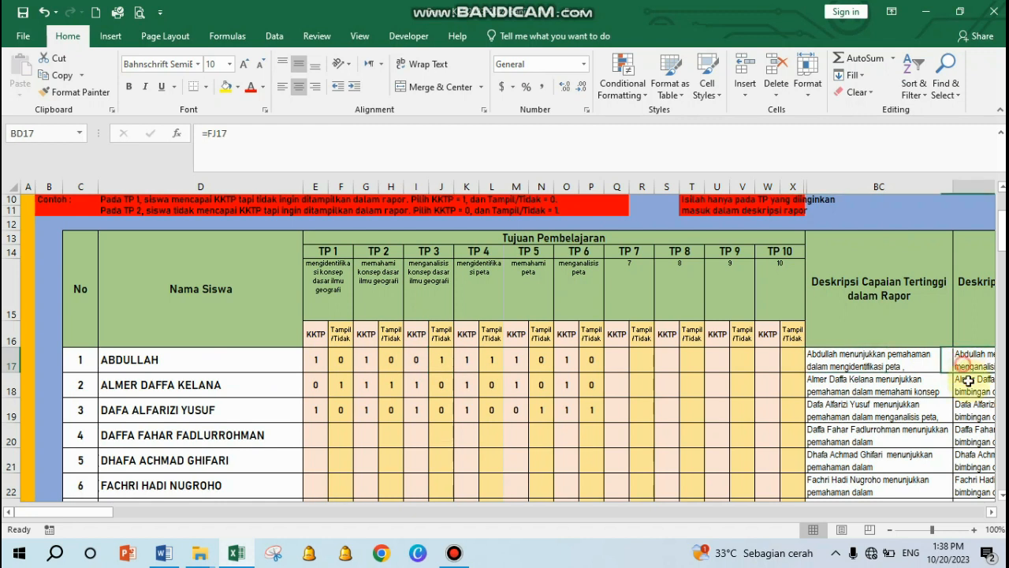
left_click(837, 514)
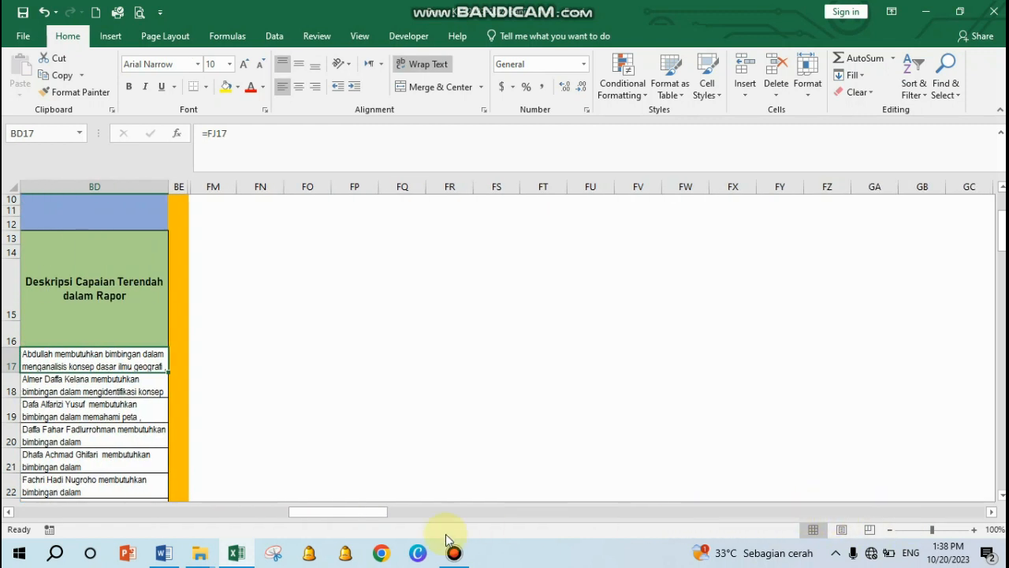
left_click_drag(354, 508, 162, 520)
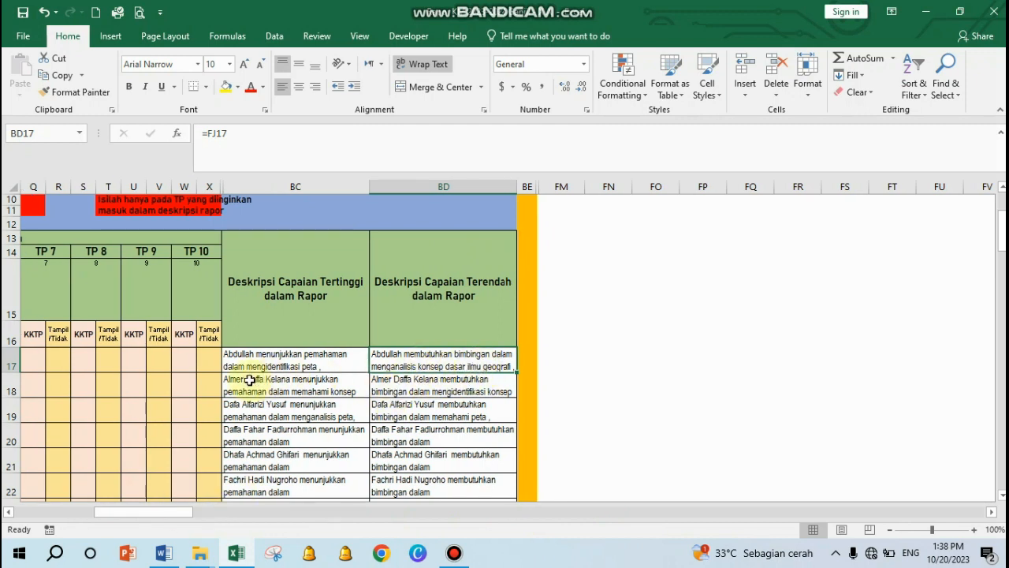
left_click(305, 366)
left_click(290, 383)
left_click(451, 391)
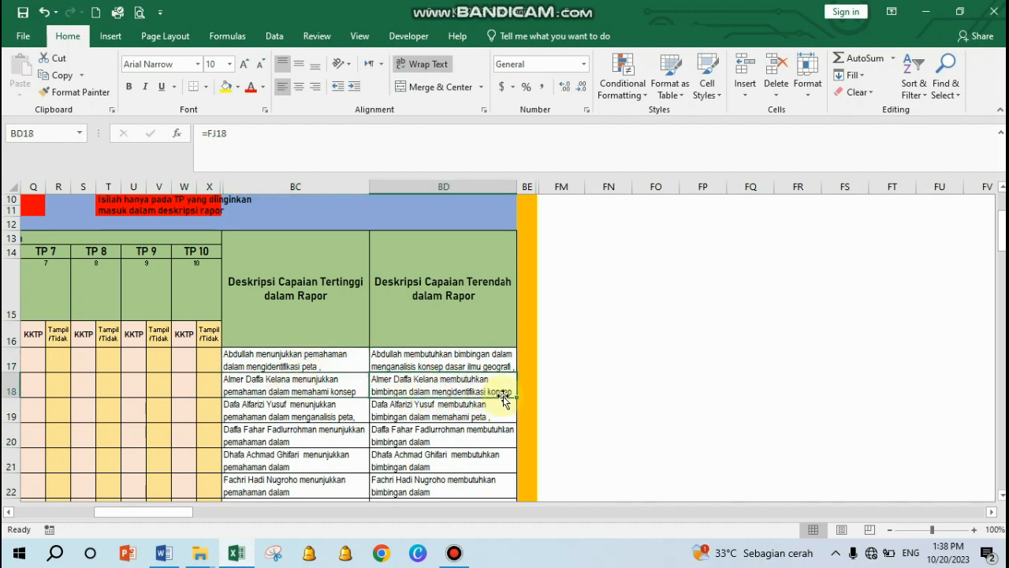
left_click(309, 388)
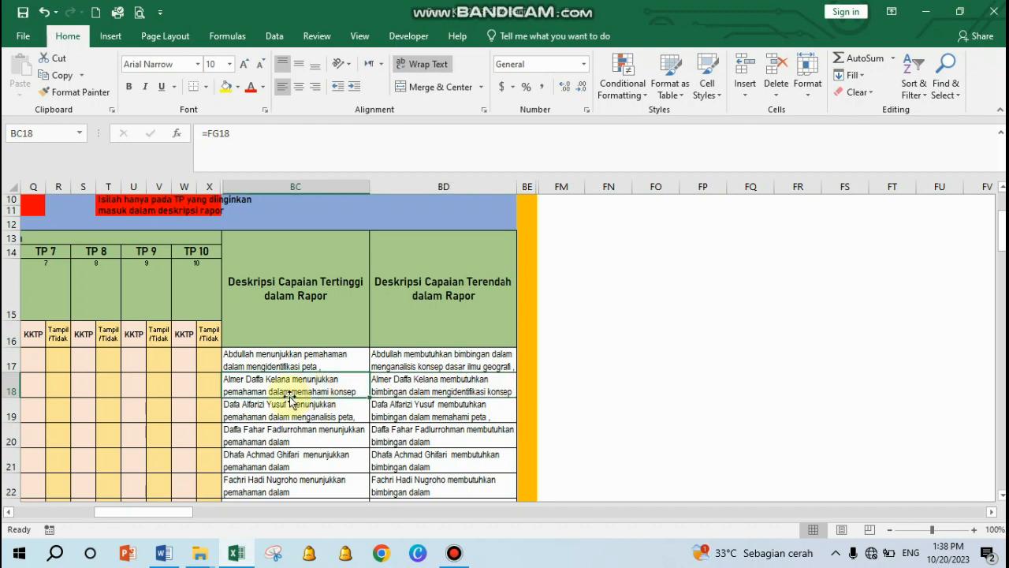
left_click(427, 413)
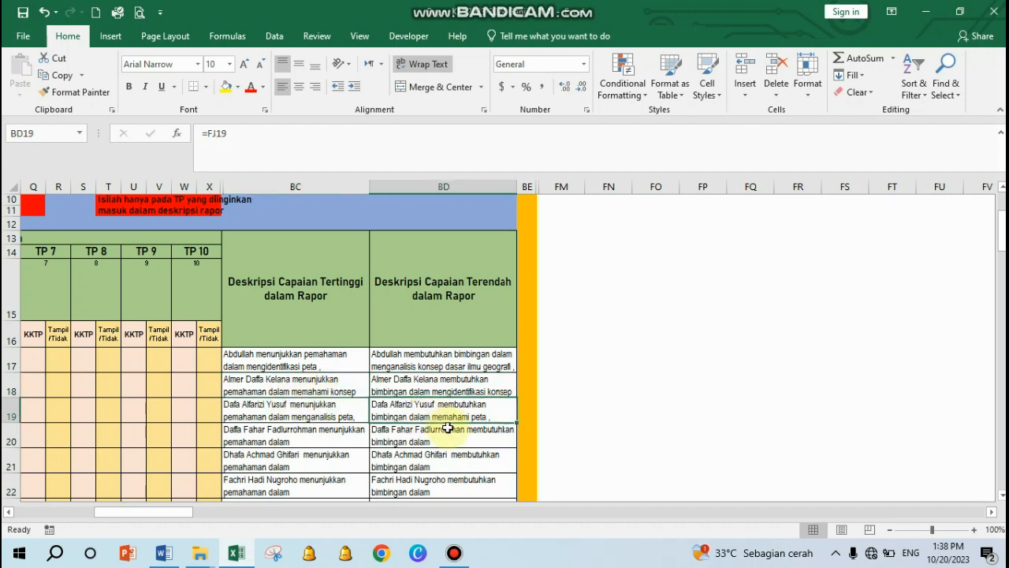
left_click(327, 411)
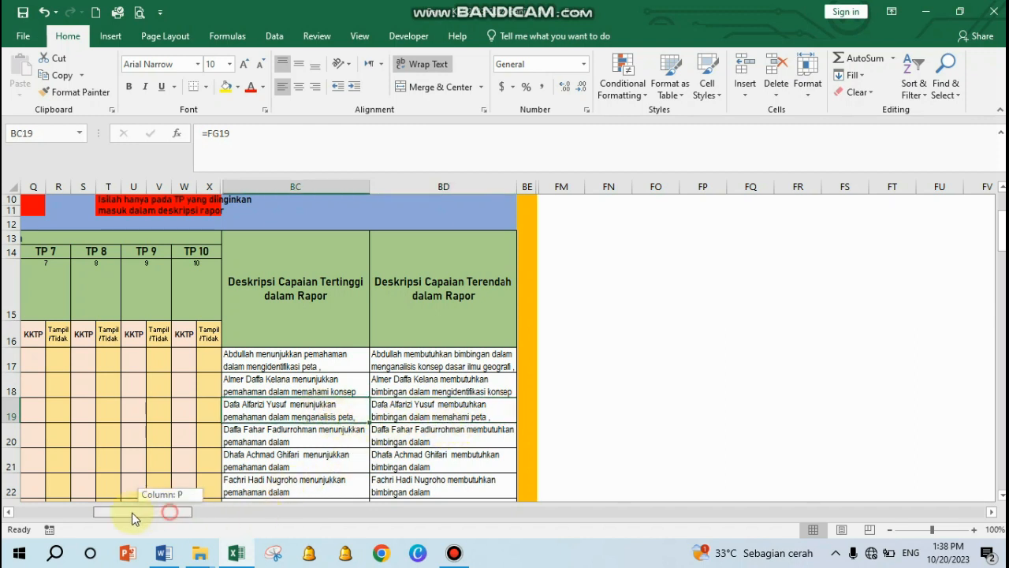
left_click_drag(132, 518, 54, 517)
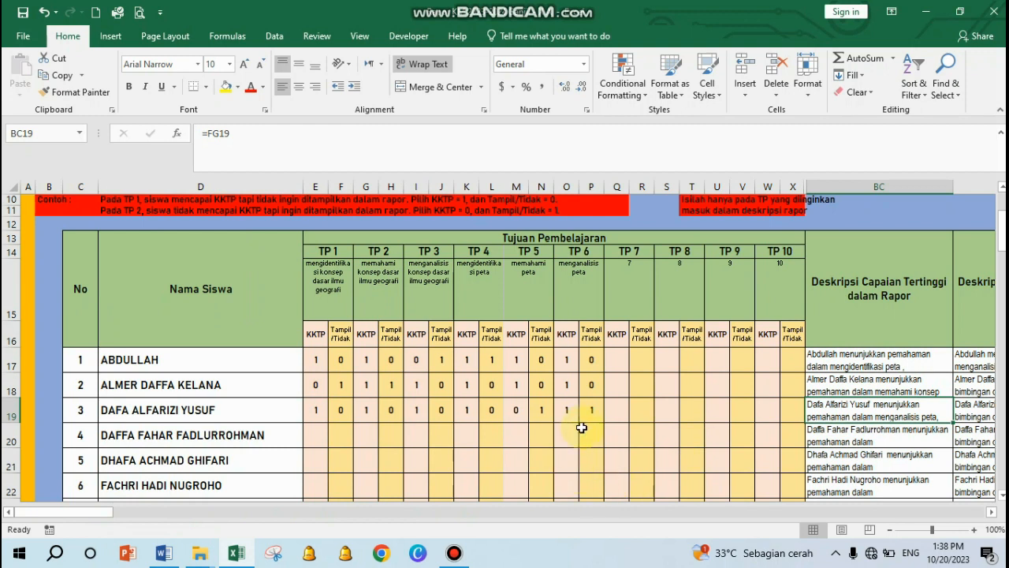
- Return to the main menu and open the Rapor sheet to look over the first student's report card
scroll(581, 428, "up", 3)
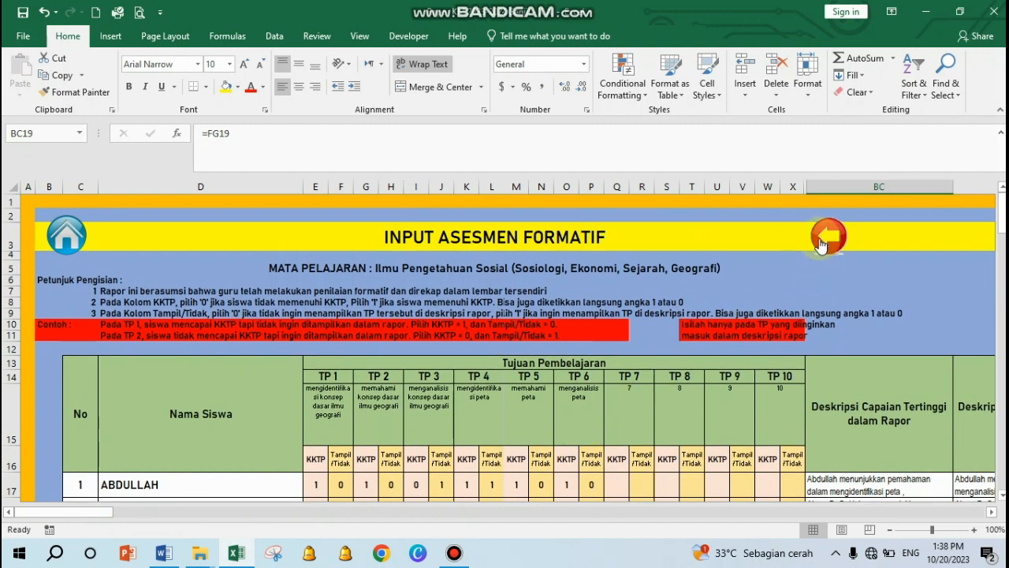
left_click(824, 230)
left_click(695, 236)
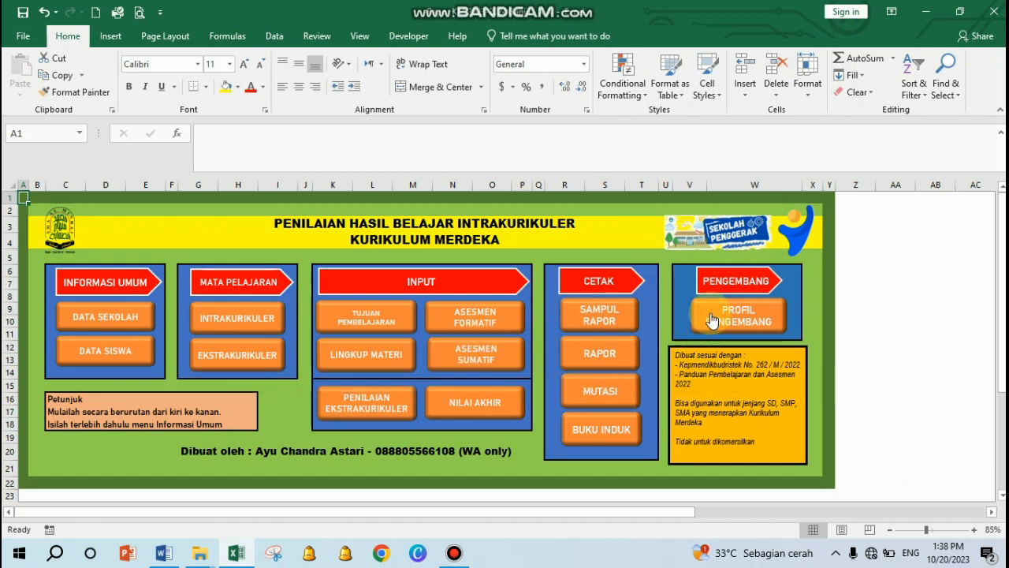
left_click(583, 360)
scroll(480, 328, "down", 3)
scroll(480, 311, "down", 2)
scroll(480, 308, "up", 6)
left_click(239, 302)
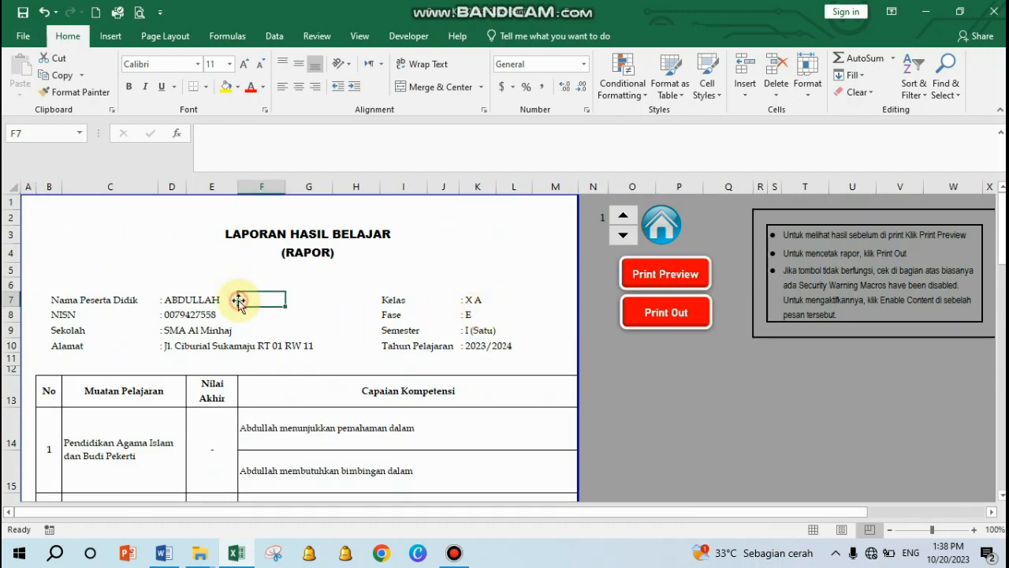
- Review the final score and competency descriptions for Ilmu Pengetahuan Sosial on the first student's report card
scroll(255, 299, "down", 8)
scroll(270, 307, "up", 2)
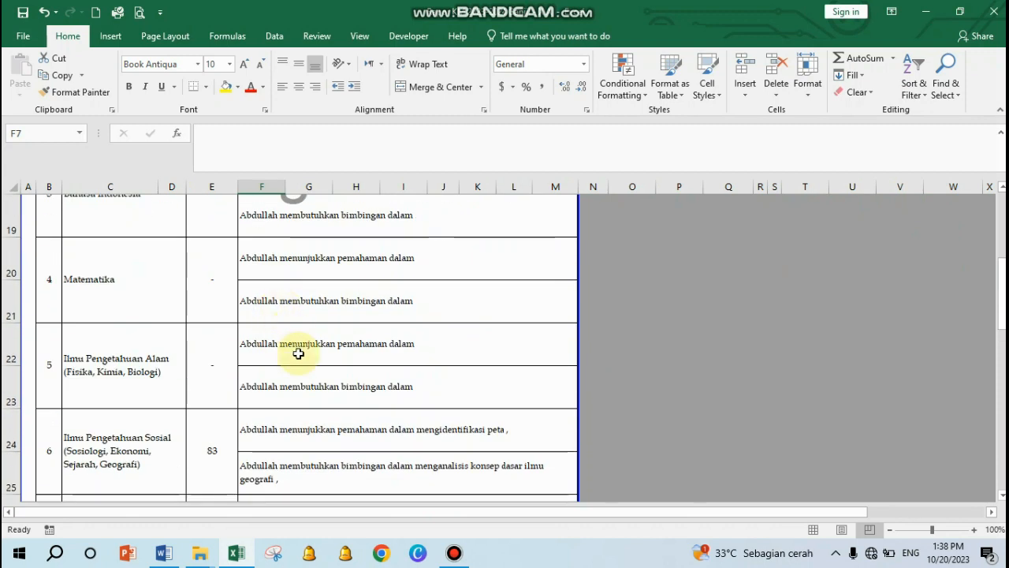
scroll(374, 417, "down", 2)
left_click(437, 302)
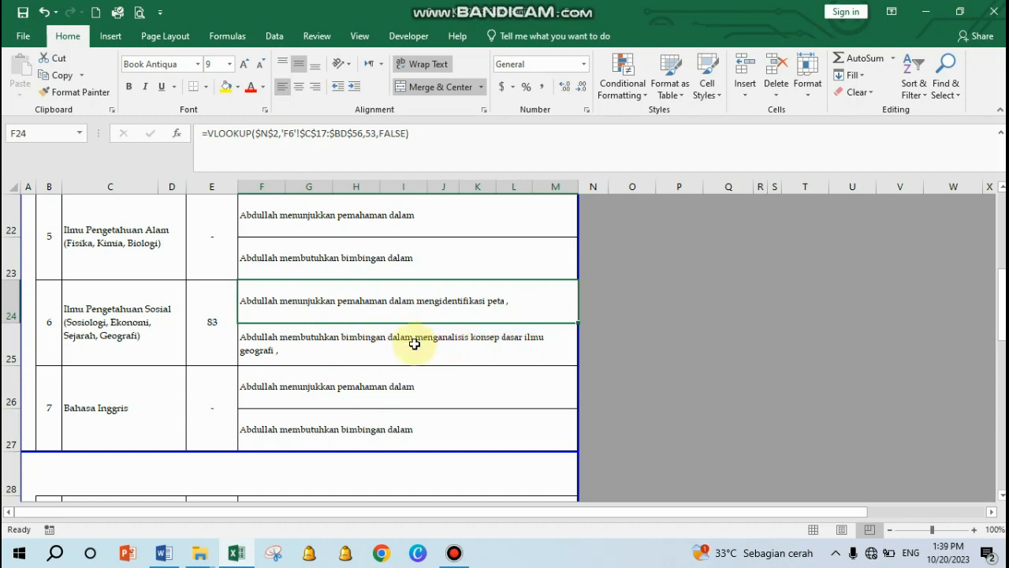
- Switch the report card to student 2 and review the Ilmu Pengetahuan Sosial score and competency descriptions
scroll(414, 344, "up", 7)
left_click(623, 214)
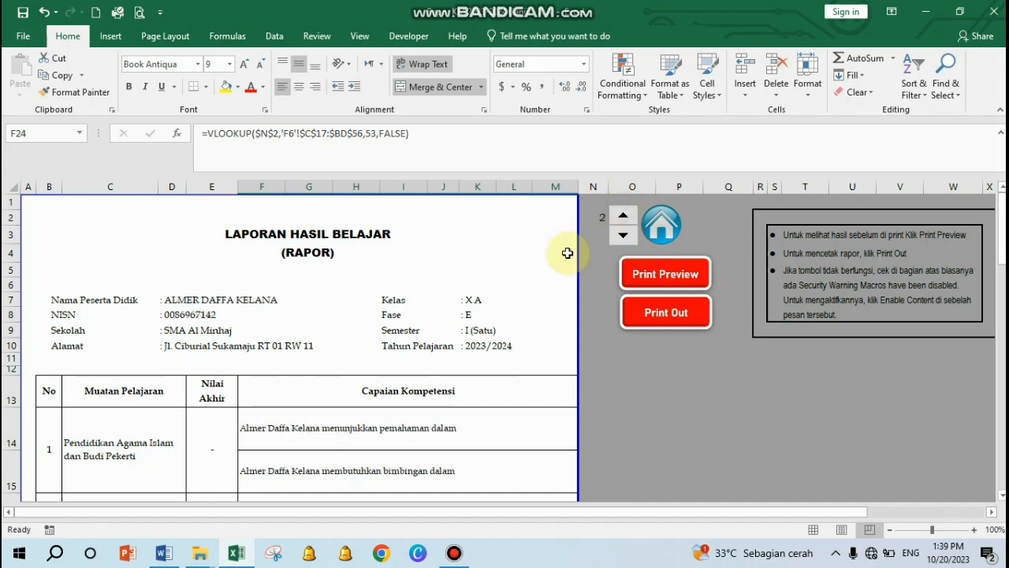
left_click(191, 309)
scroll(237, 335, "down", 7)
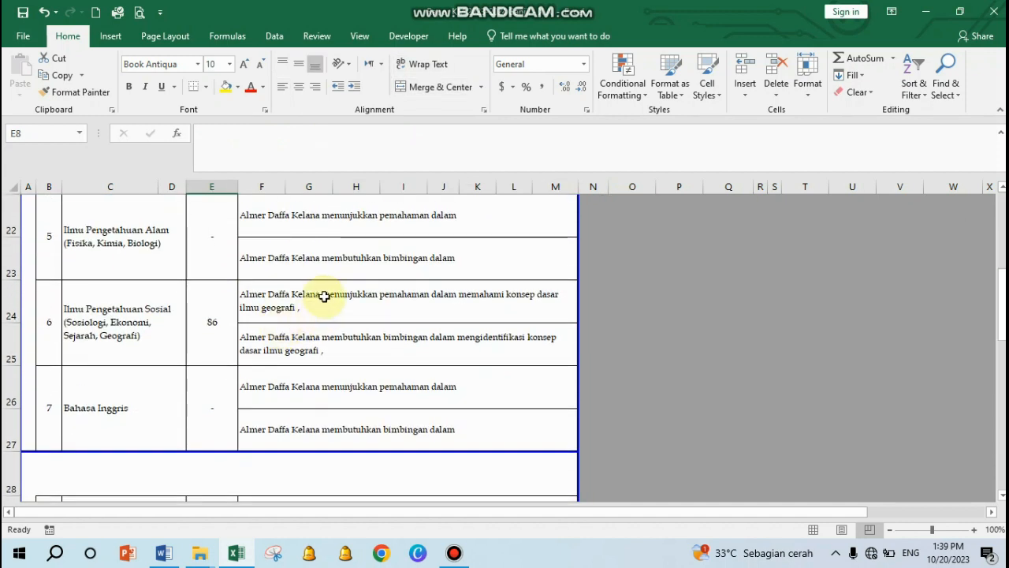
left_click(324, 295)
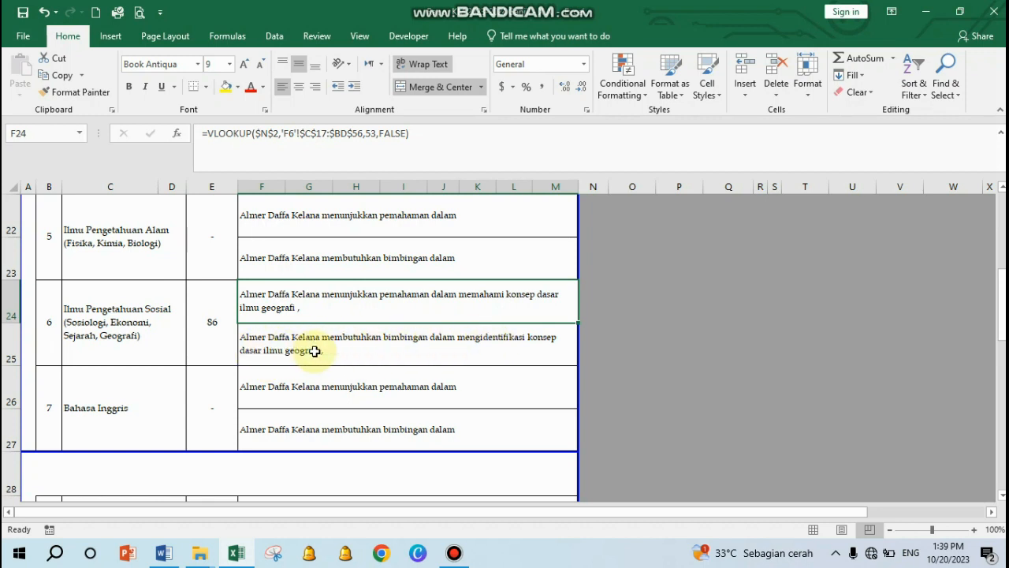
- Switch the report card to student 3, review the Ilmu Pengetahuan Sosial competency descriptions, and return to the main menu
scroll(379, 343, "up", 7)
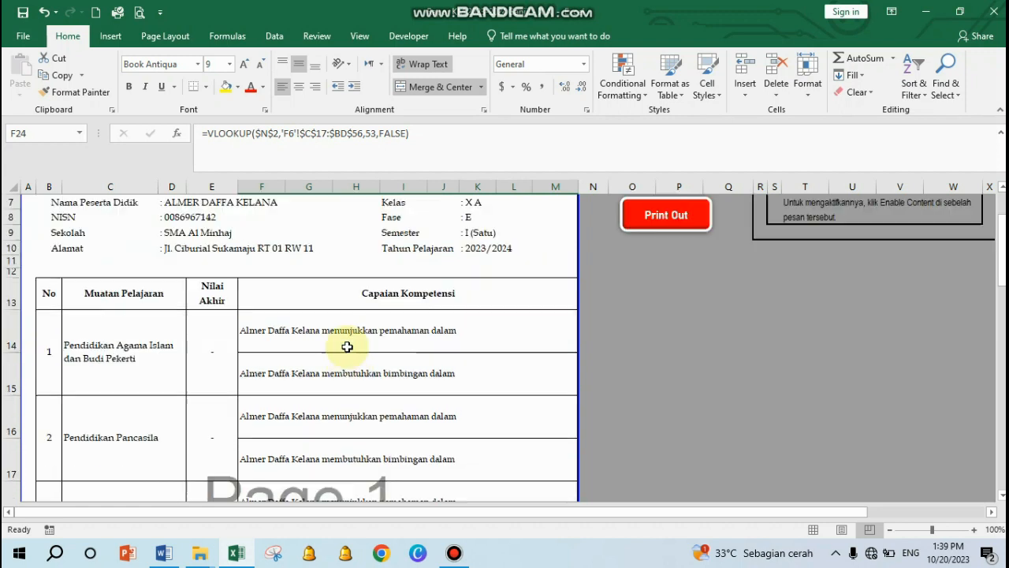
left_click(618, 219)
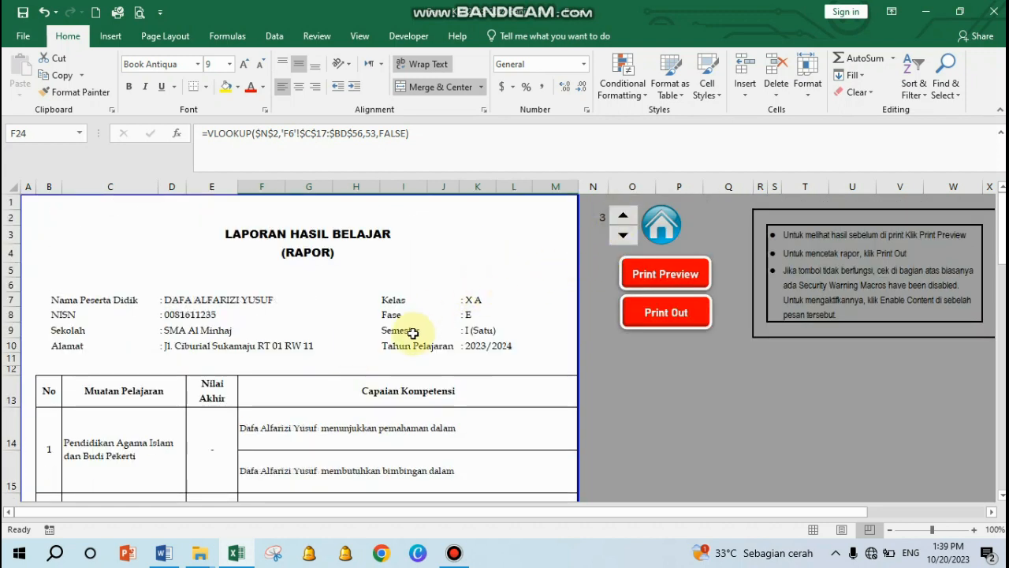
scroll(404, 335, "down", 8)
scroll(411, 337, "up", 2)
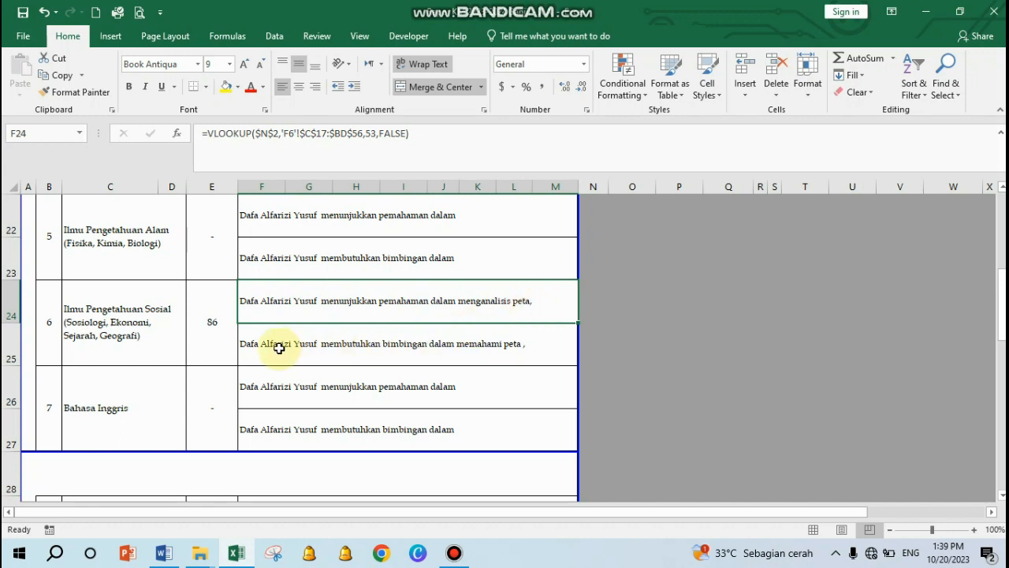
left_click(368, 353)
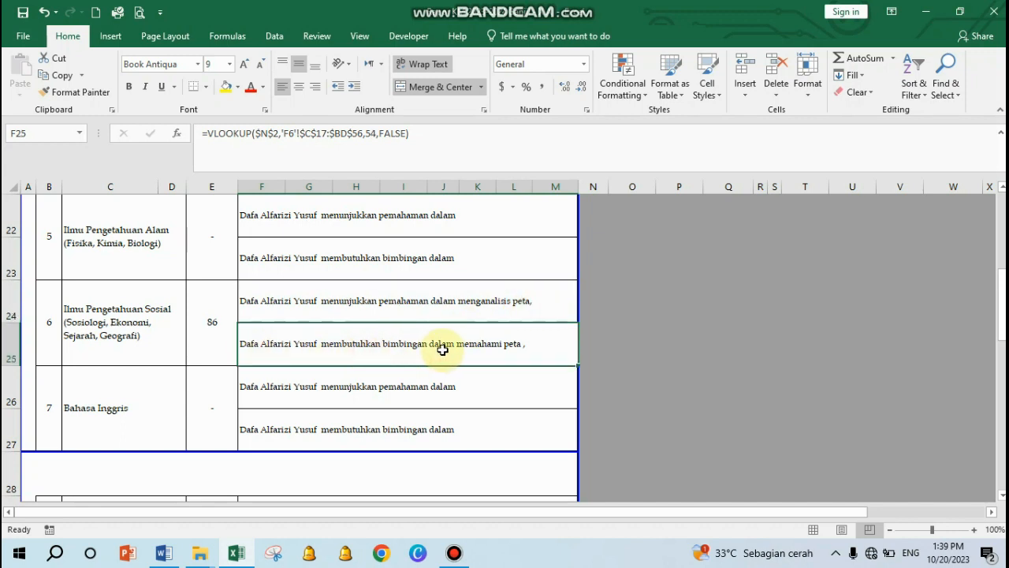
scroll(531, 327, "up", 7)
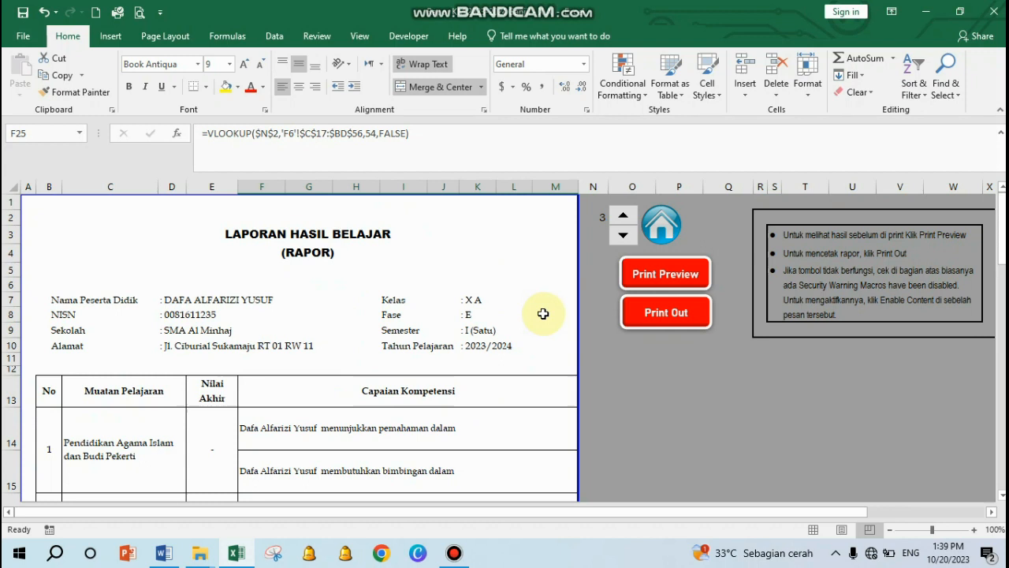
left_click(658, 224)
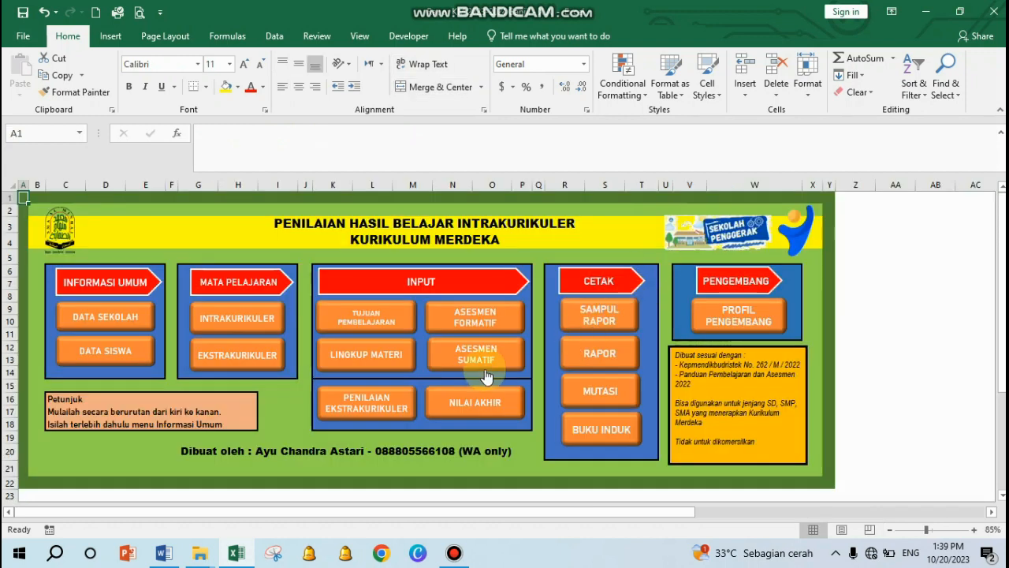